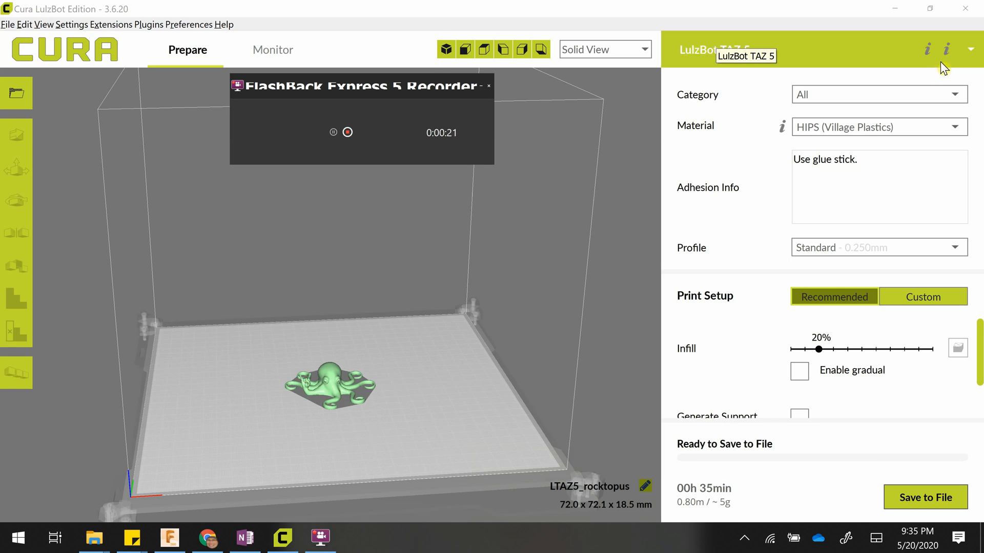
Review the available printer options and examine the octopus model on the build plate up close and from farther away.
{"action": "left_click", "coordinate": [971, 51]}
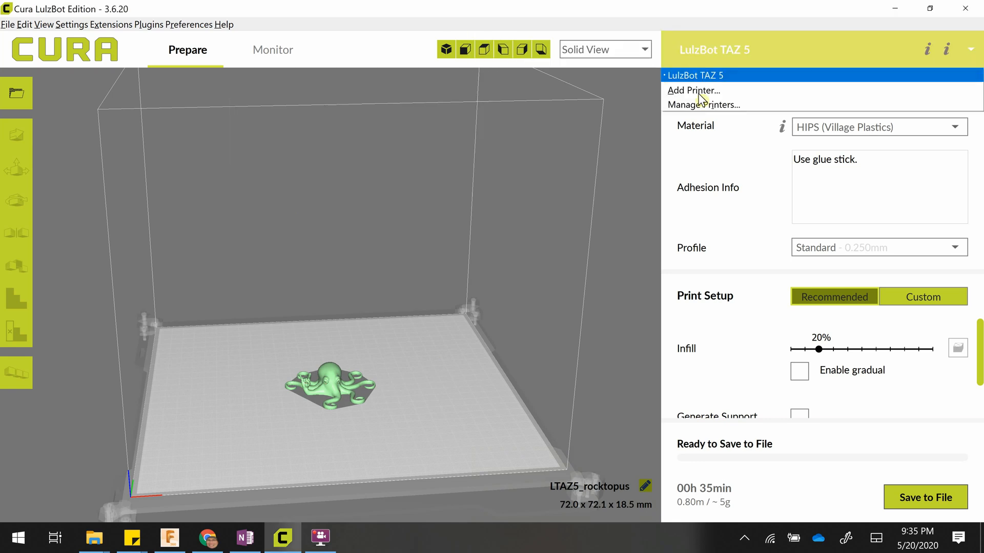
{"action": "left_click", "coordinate": [782, 48]}
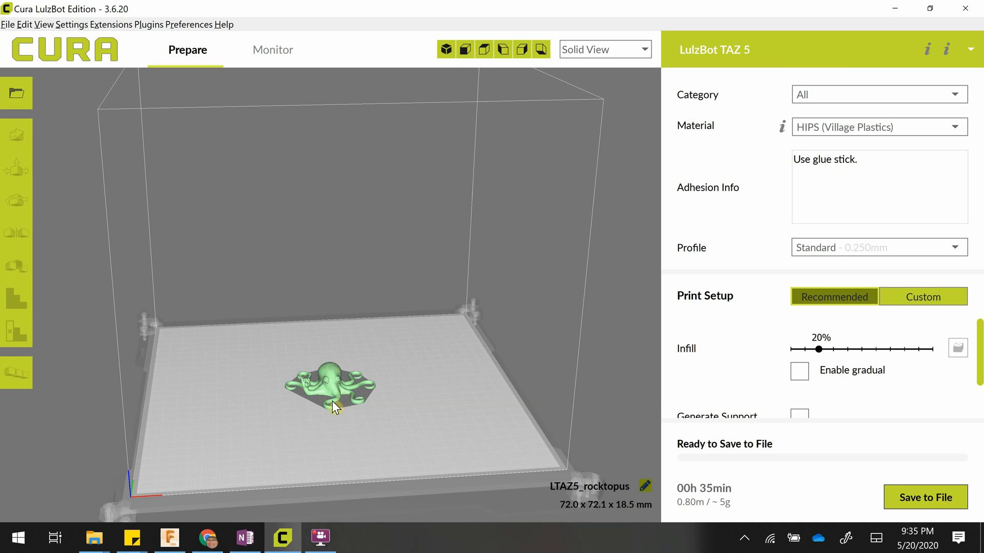
{"action": "scroll", "coordinate": [334, 404], "scroll_direction": "up", "scroll_amount": 5}
{"action": "middle_click_drag", "start_coordinate": [386, 407], "coordinate": [367, 257]}
{"action": "scroll", "coordinate": [367, 257], "scroll_direction": "down", "scroll_amount": 5}
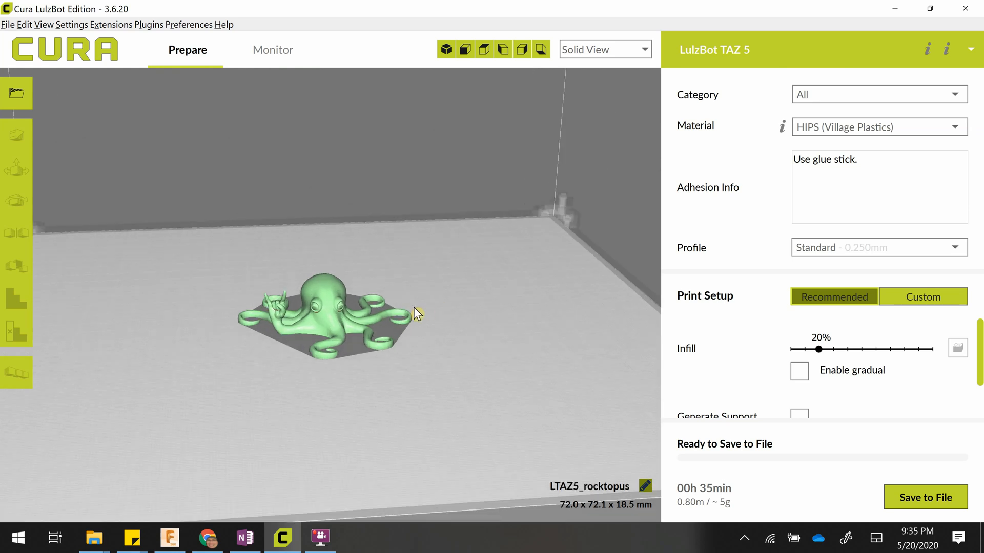
{"action": "scroll", "coordinate": [415, 308], "scroll_direction": "down", "scroll_amount": 5}
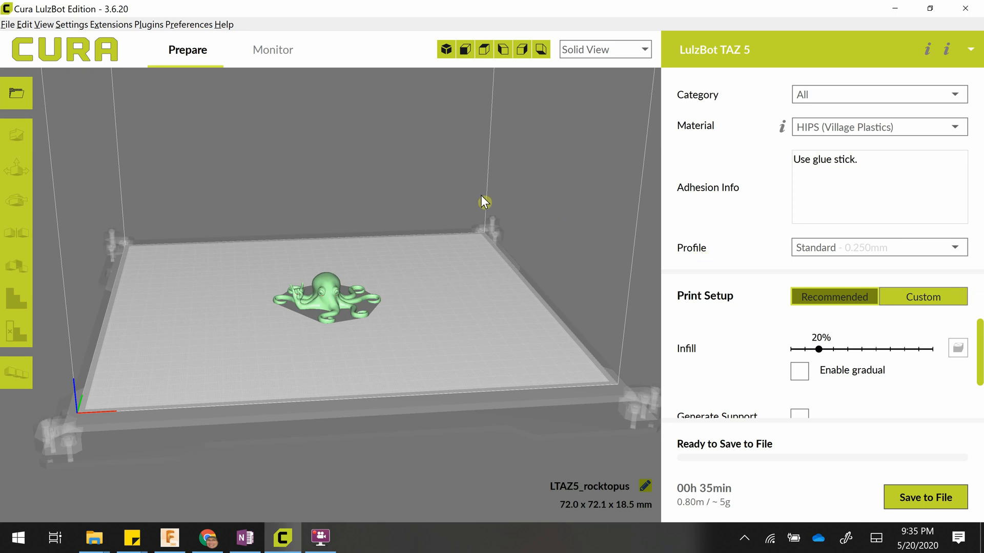
{"action": "left_click", "coordinate": [331, 280]}
{"action": "left_click", "coordinate": [459, 207]}
Compare the print estimates of the High Detail 0.18mm and High Speed 0.38mm profiles, and return to Standard 0.25mm.
{"action": "mouse_move", "coordinate": [697, 499]}
{"action": "left_click", "coordinate": [870, 246]}
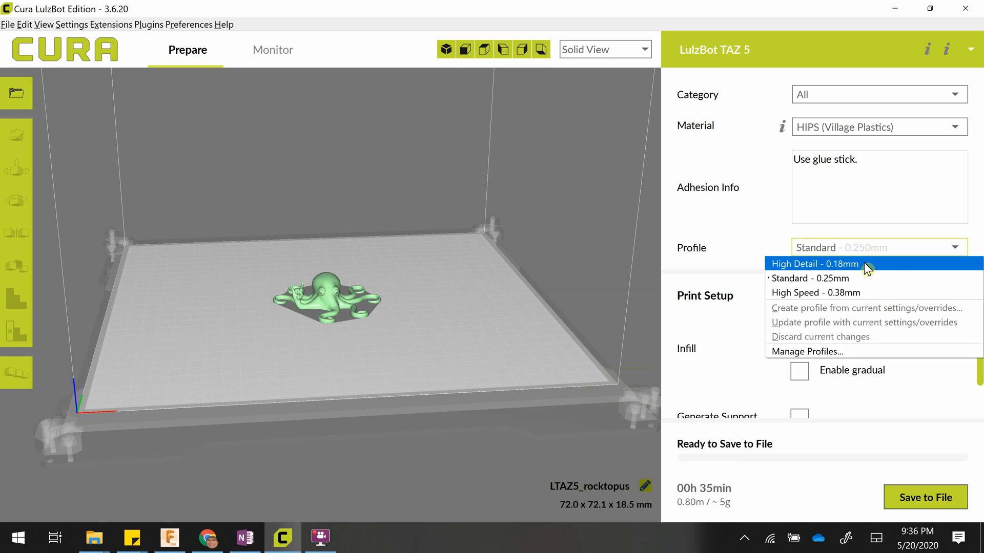
{"action": "left_click", "coordinate": [866, 266]}
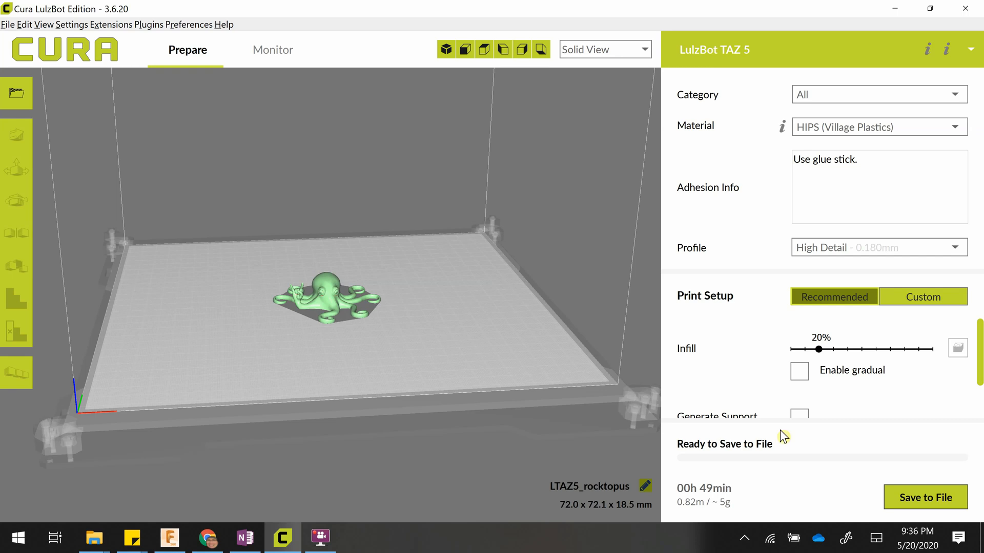
{"action": "left_click", "coordinate": [846, 250]}
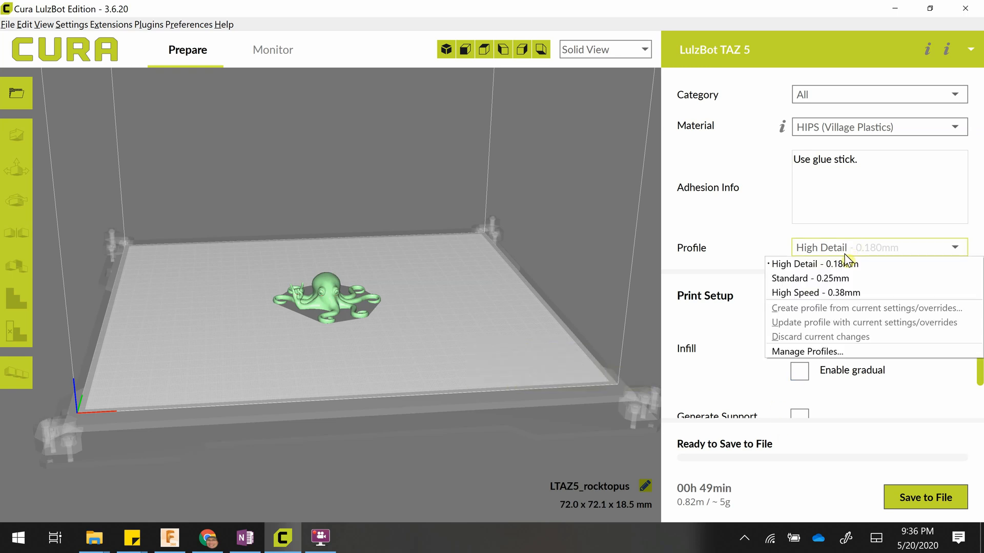
{"action": "left_click", "coordinate": [842, 293]}
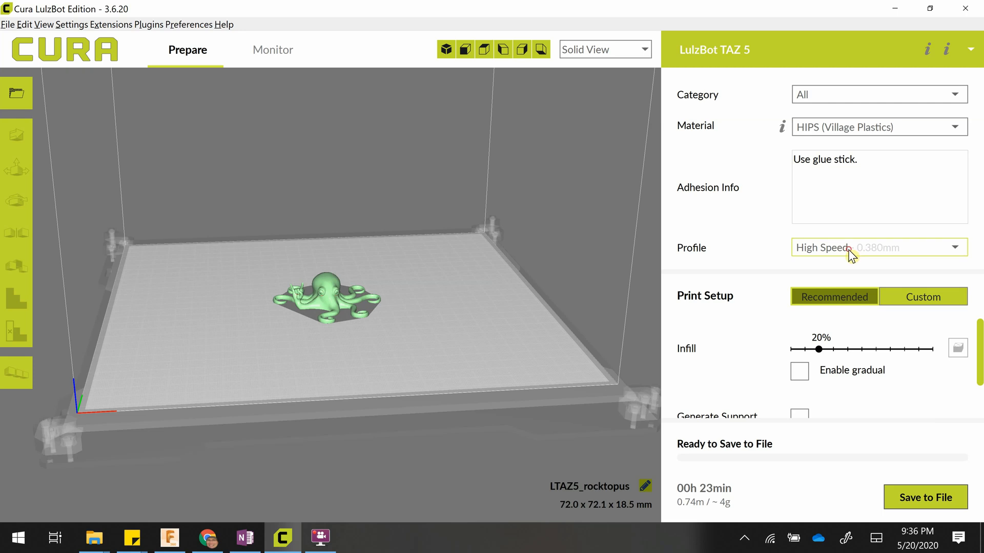
{"action": "left_click", "coordinate": [849, 254]}
{"action": "left_click", "coordinate": [843, 272]}
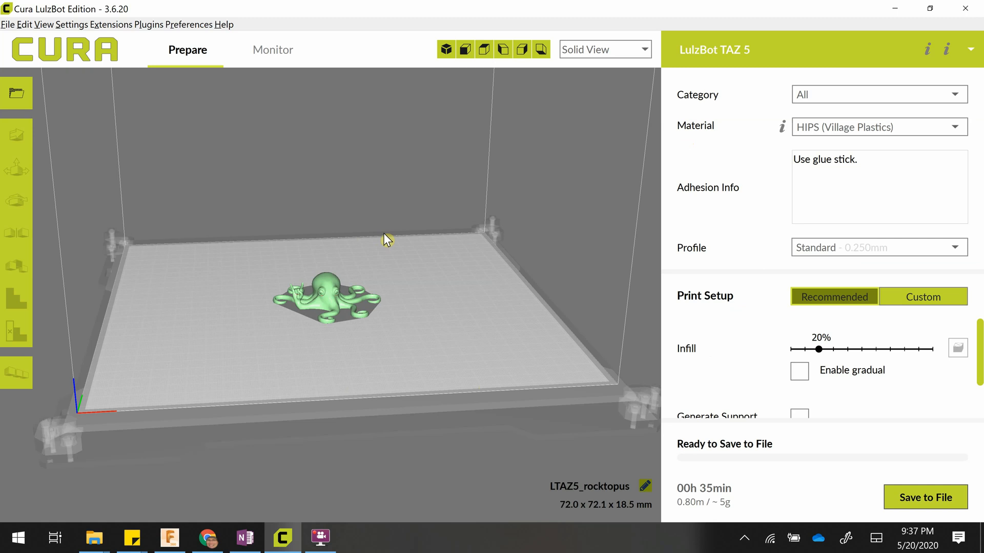
Delete the octopus model and load chargerHead.stl from the 3DP Queue folder on the Desktop.
{"action": "left_click", "coordinate": [324, 296]}
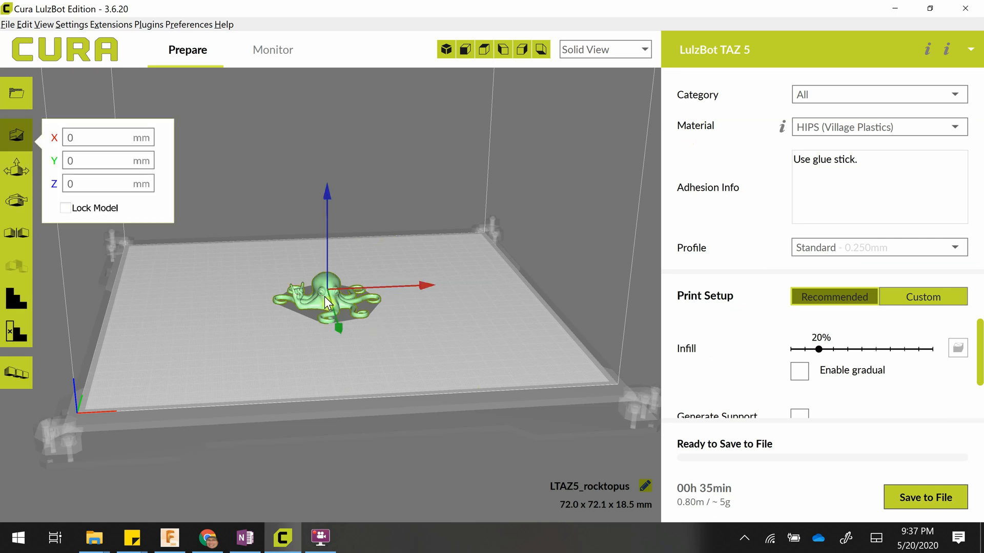
{"action": "key", "text": "Delete"}
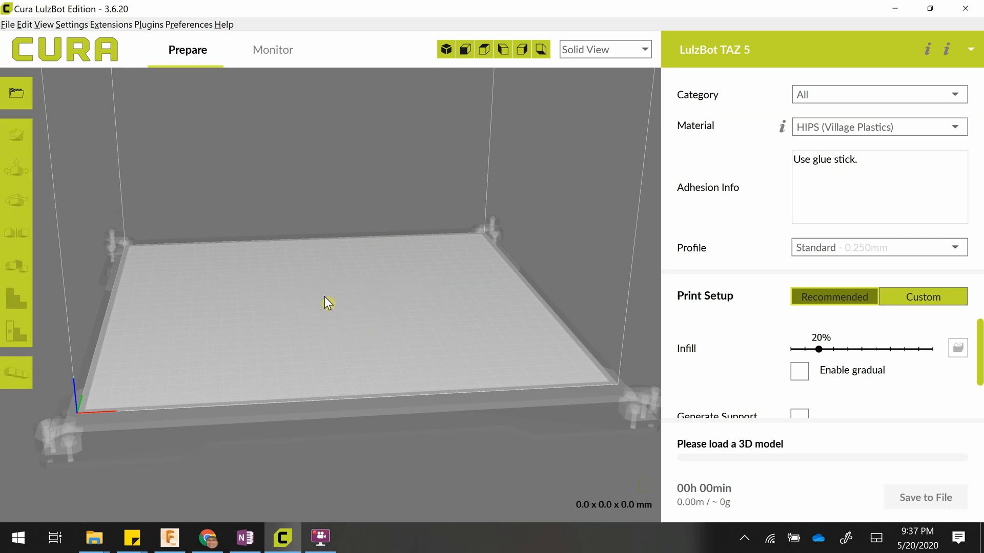
{"action": "left_click", "coordinate": [16, 97]}
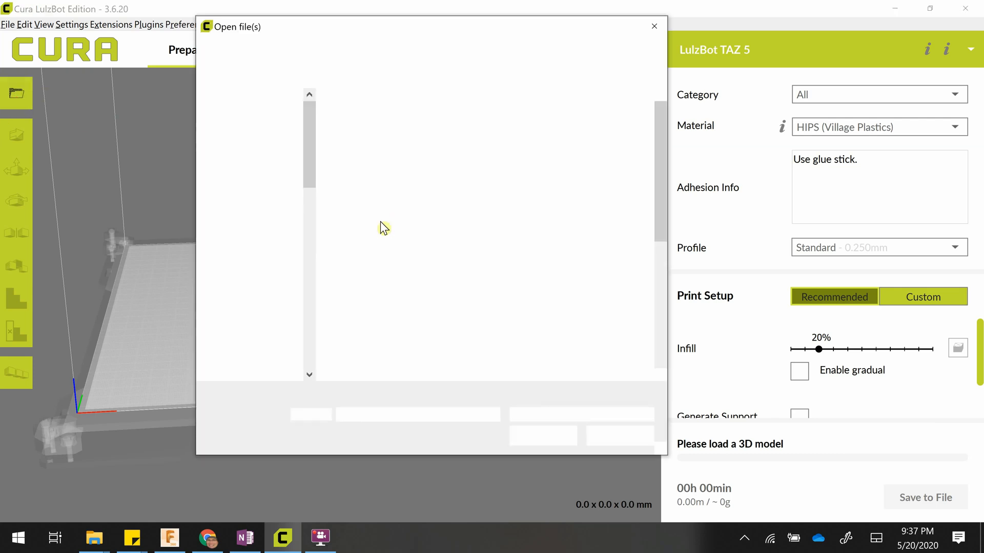
{"action": "left_click", "coordinate": [251, 129]}
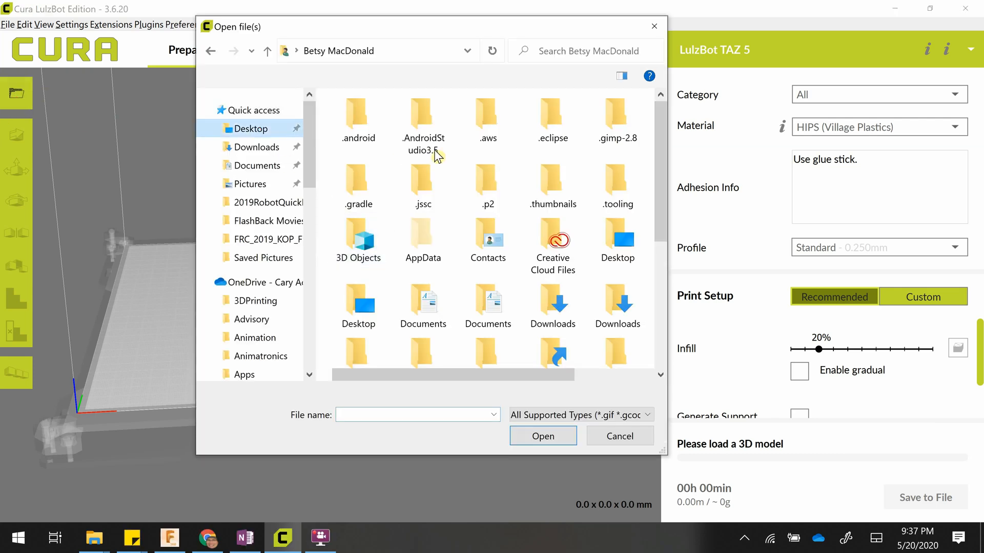
{"action": "left_click", "coordinate": [379, 126]}
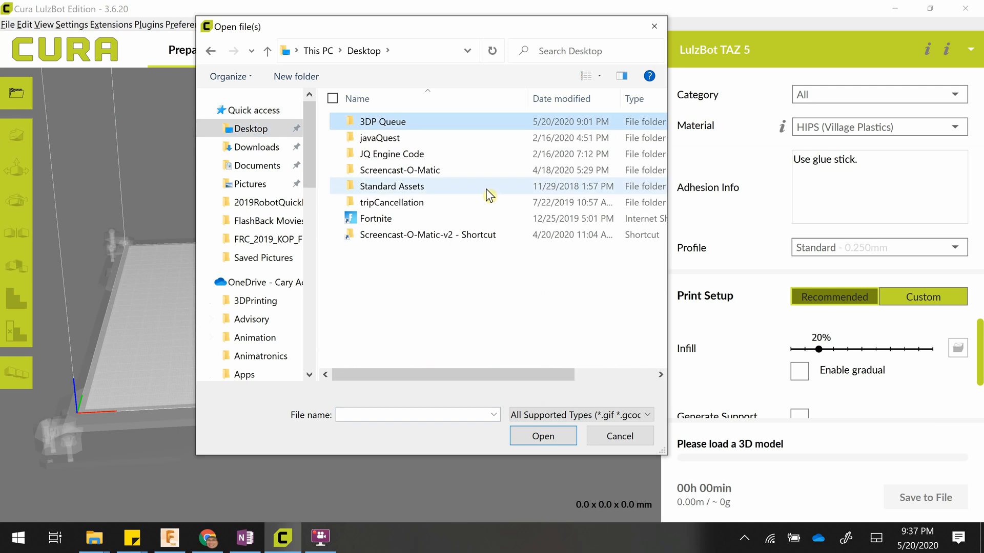
{"action": "double_click", "coordinate": [379, 123]}
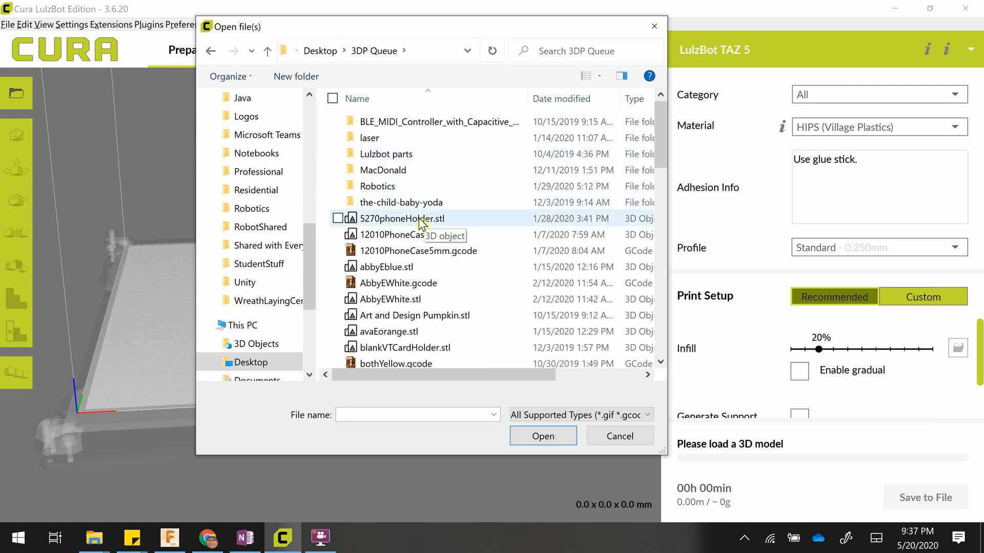
{"action": "left_click", "coordinate": [574, 100]}
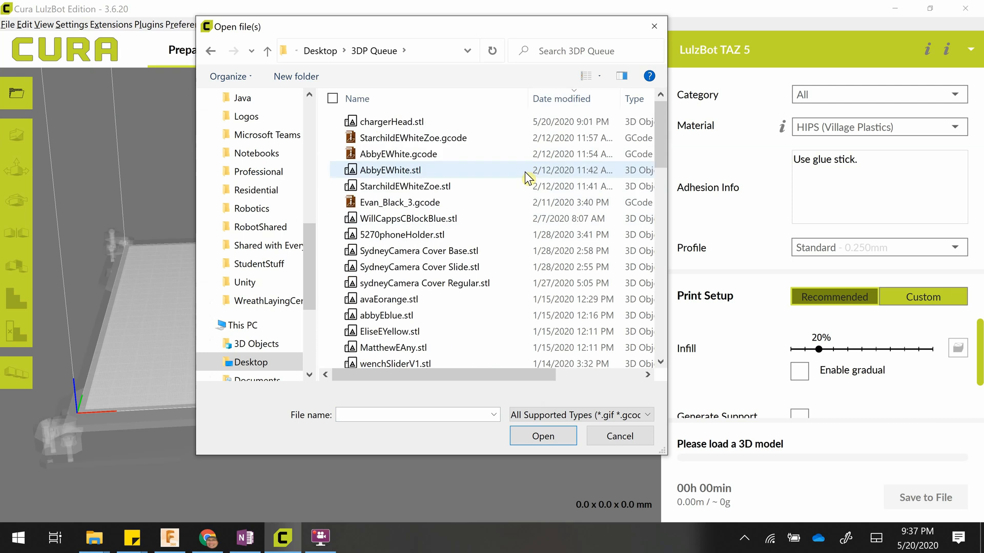
{"action": "left_click", "coordinate": [413, 124]}
{"action": "double_click", "coordinate": [412, 123]}
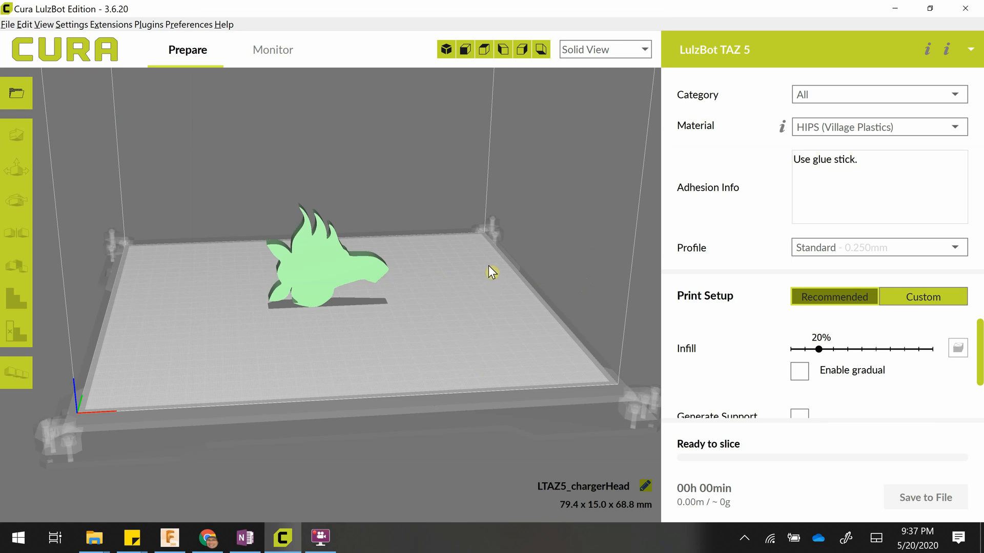
Examine the horse head model from the front, back and low angles to check its overhanging areas.
{"action": "middle_click_drag", "start_coordinate": [470, 244], "coordinate": [582, 199]}
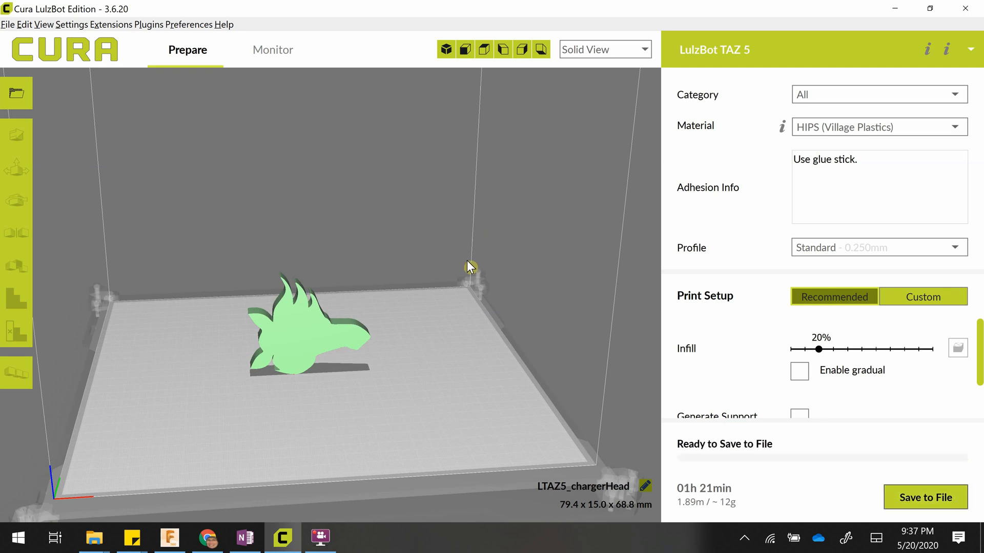
{"action": "right_click_drag", "start_coordinate": [499, 334], "coordinate": [32, 312]}
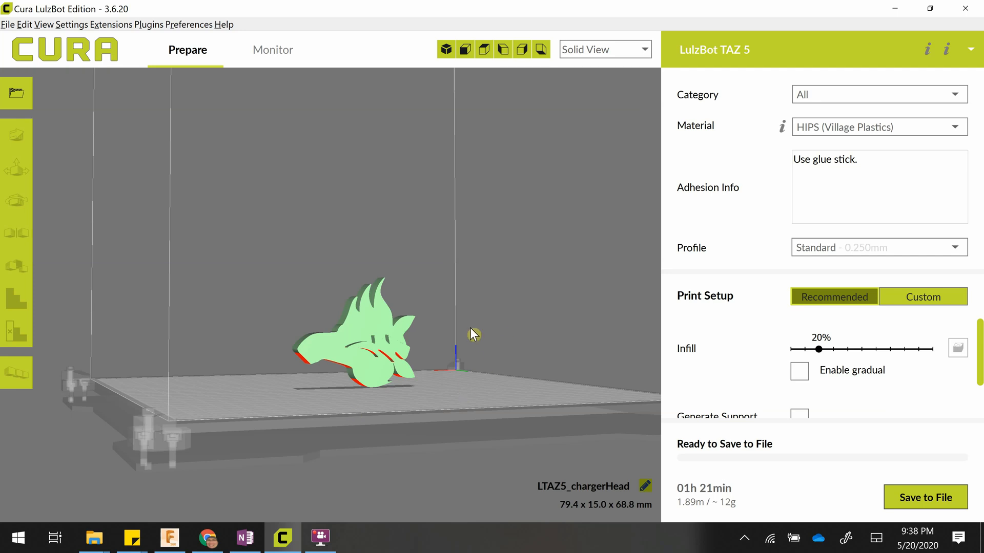
{"action": "mouse_move", "coordinate": [473, 341]}
{"action": "right_mouse_down"}
{"action": "mouse_move", "coordinate": [474, 353]}
{"action": "mouse_move", "coordinate": [465, 336]}
{"action": "right_mouse_up"}
{"action": "right_click_drag", "start_coordinate": [483, 251], "coordinate": [762, 348]}
{"action": "right_click_drag", "start_coordinate": [555, 352], "coordinate": [402, 340]}
{"action": "scroll", "coordinate": [401, 340], "scroll_direction": "down", "scroll_amount": 5}
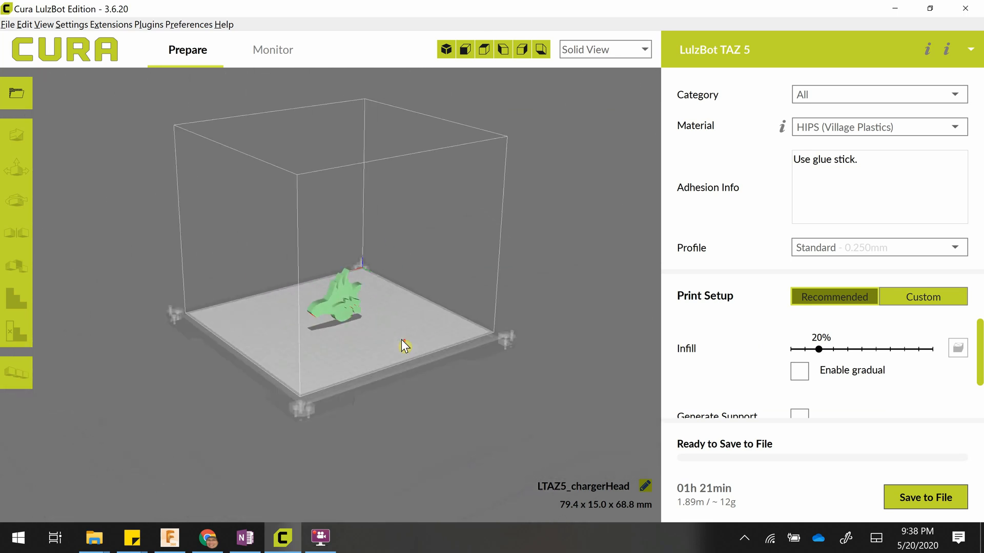
{"action": "scroll", "coordinate": [402, 340], "scroll_direction": "up", "scroll_amount": 8}
{"action": "scroll", "coordinate": [401, 339], "scroll_direction": "down", "scroll_amount": 2}
{"action": "scroll", "coordinate": [401, 339], "scroll_direction": "down", "scroll_amount": 3}
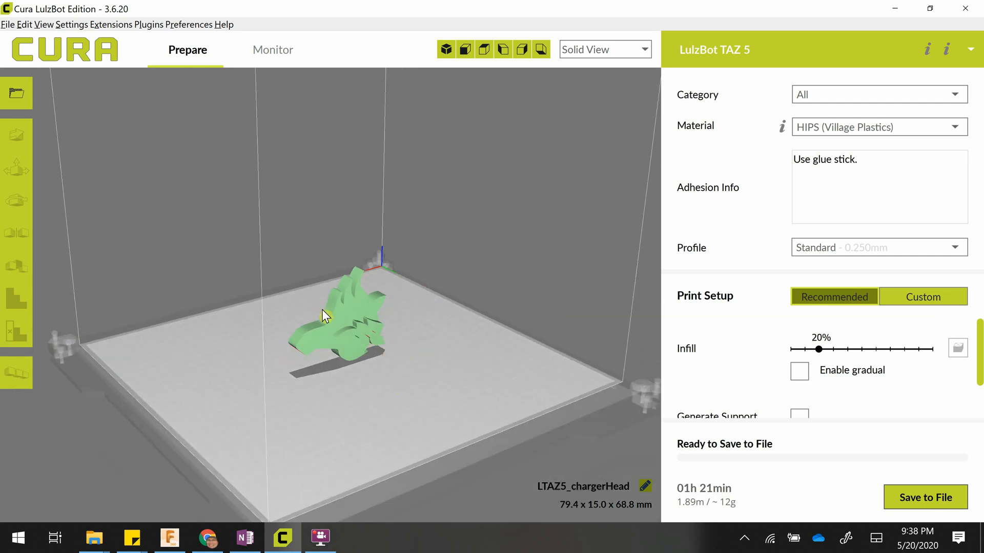
Move the horse head across the build plate to about X -78.76 mm and Y -70.85 mm.
{"action": "left_click", "coordinate": [333, 318]}
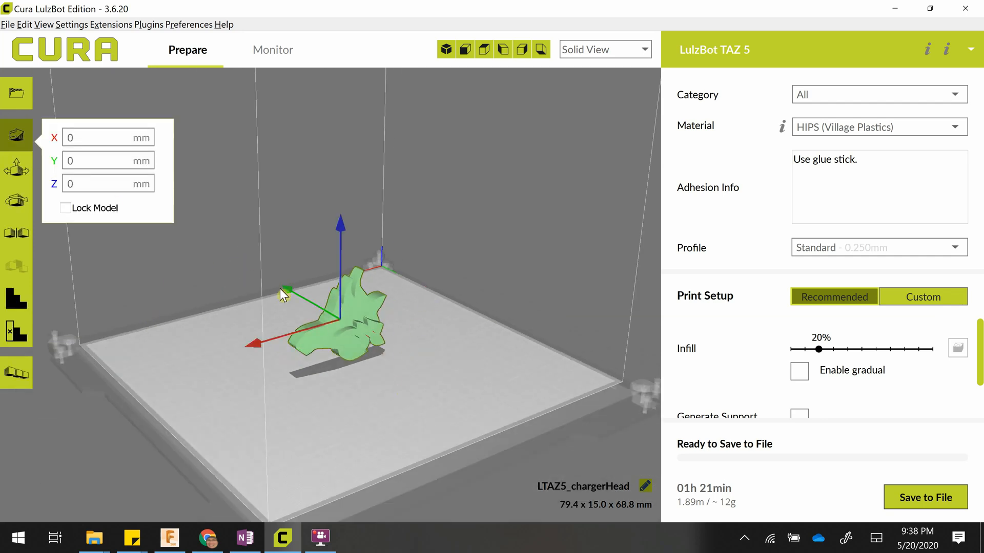
{"action": "mouse_move", "coordinate": [294, 294]}
{"action": "left_mouse_down"}
{"action": "mouse_move", "coordinate": [265, 275]}
{"action": "mouse_move", "coordinate": [309, 304]}
{"action": "mouse_move", "coordinate": [293, 289]}
{"action": "left_mouse_up"}
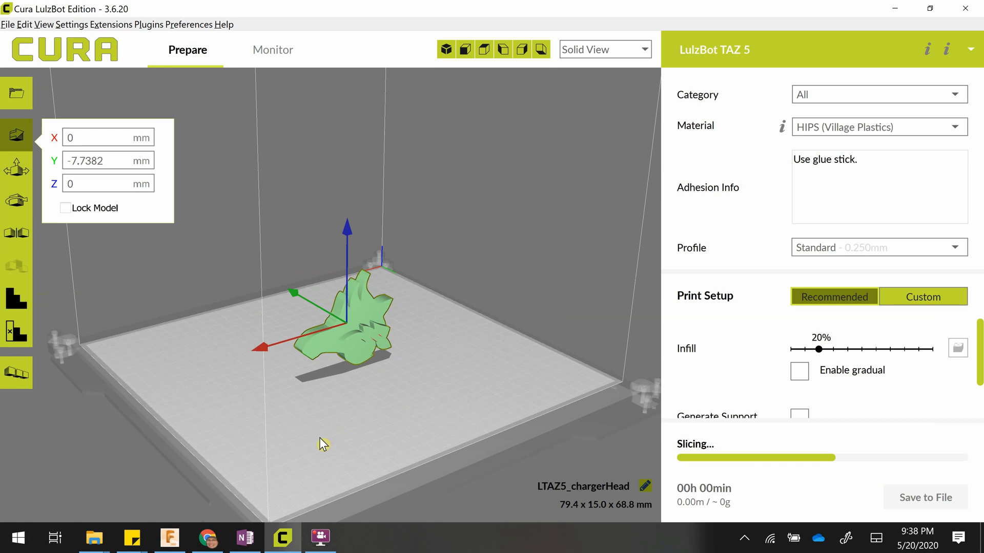
{"action": "left_click", "coordinate": [446, 50]}
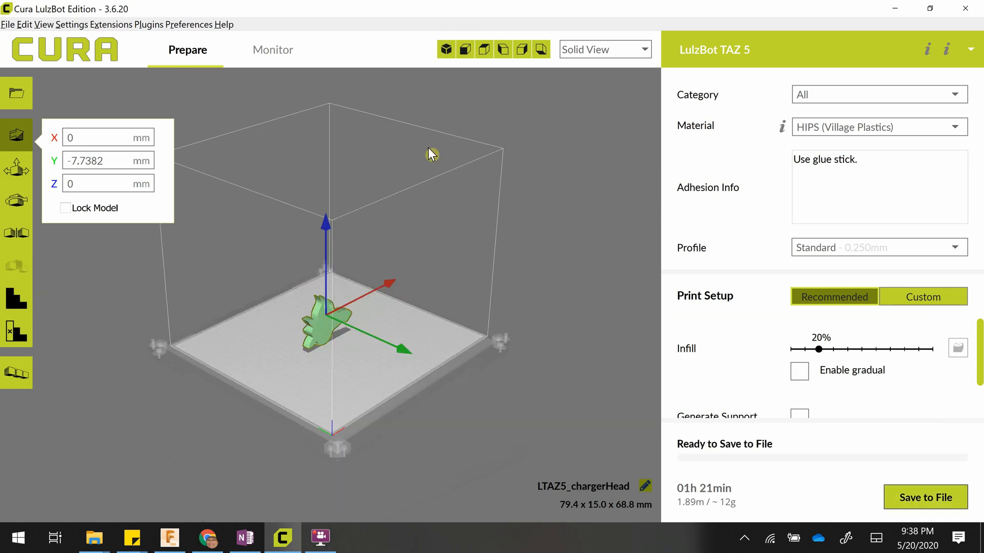
{"action": "scroll", "coordinate": [478, 414], "scroll_direction": "up", "scroll_amount": 5}
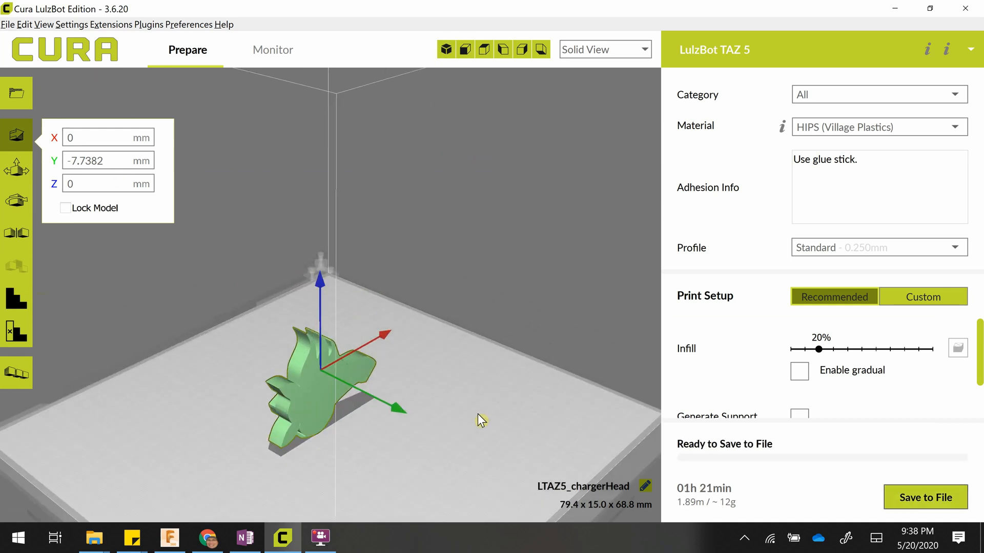
{"action": "middle_click_drag", "start_coordinate": [477, 414], "coordinate": [452, 287]}
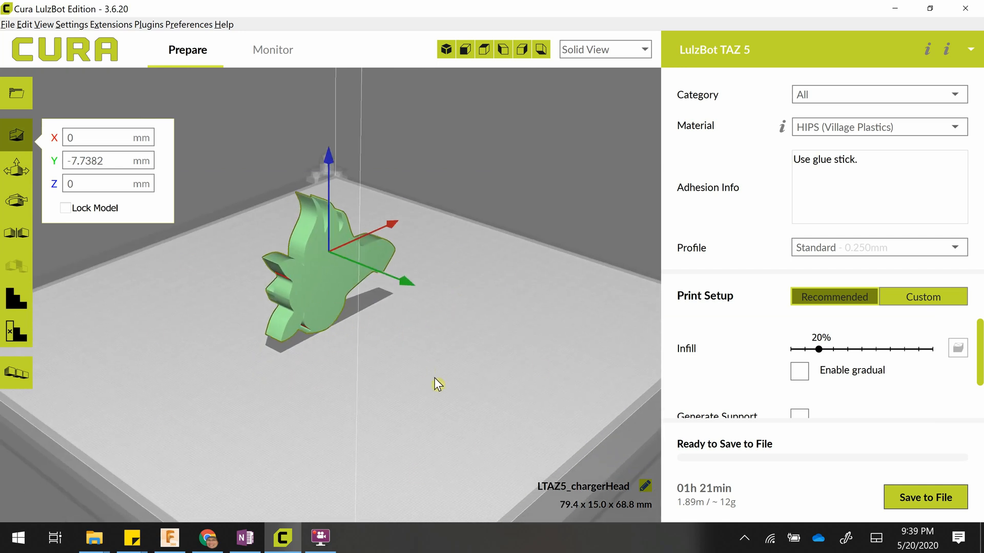
{"action": "middle_click_drag", "start_coordinate": [435, 377], "coordinate": [444, 261]}
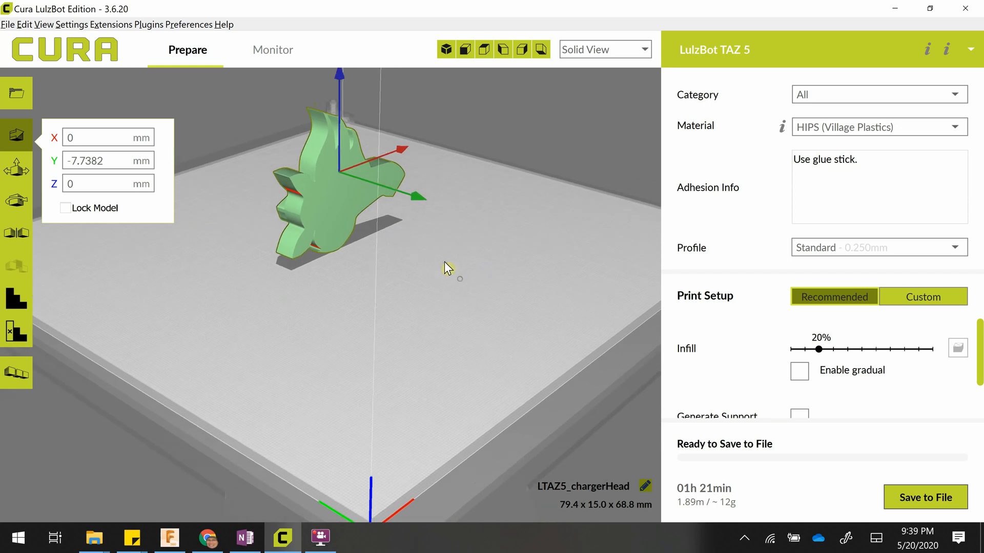
{"action": "left_click_drag", "start_coordinate": [400, 149], "coordinate": [279, 202]}
{"action": "left_click_drag", "start_coordinate": [275, 250], "coordinate": [516, 299]}
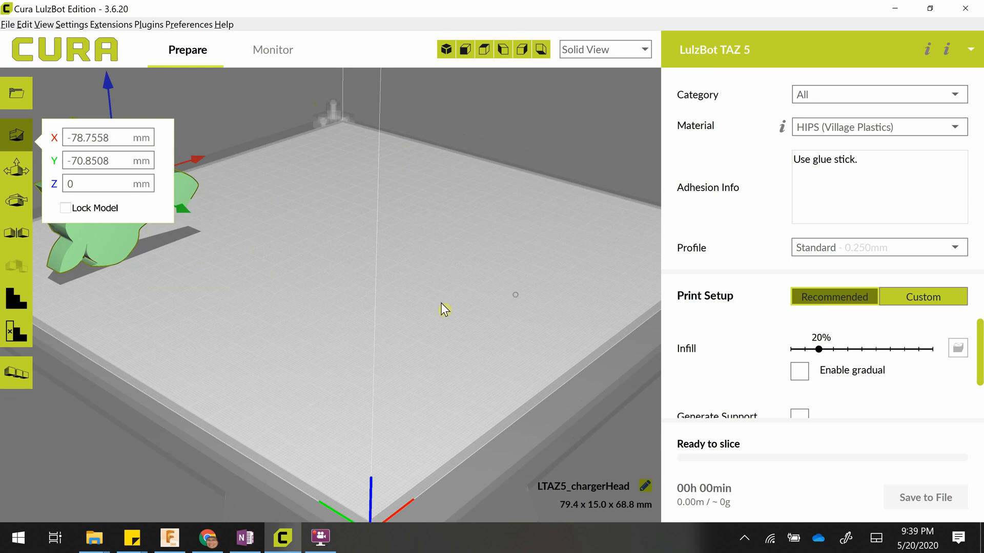
Examine the moved horse head in the 3D, front, top and left views, ending in the 3D view.
{"action": "middle_click_drag", "start_coordinate": [383, 308], "coordinate": [515, 307]}
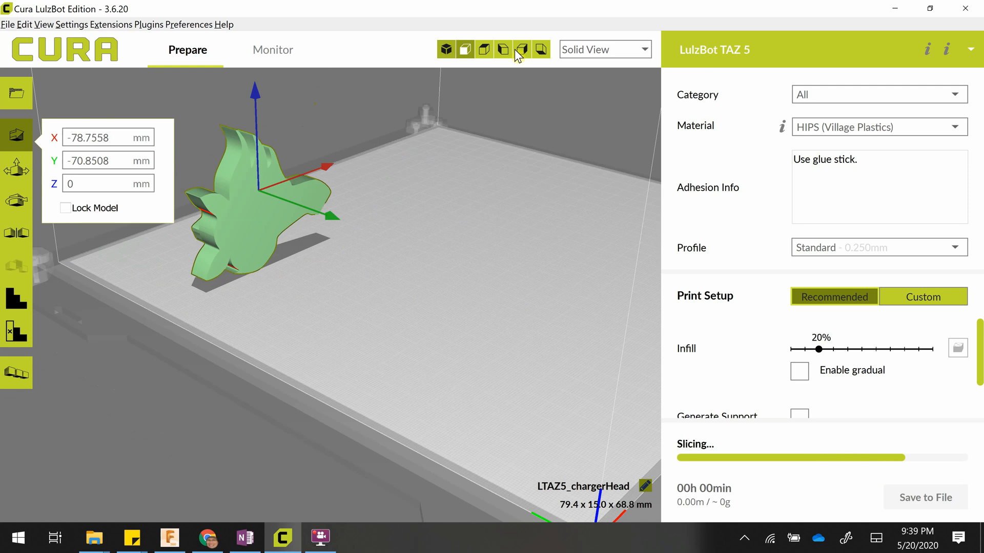
{"action": "left_click", "coordinate": [446, 50]}
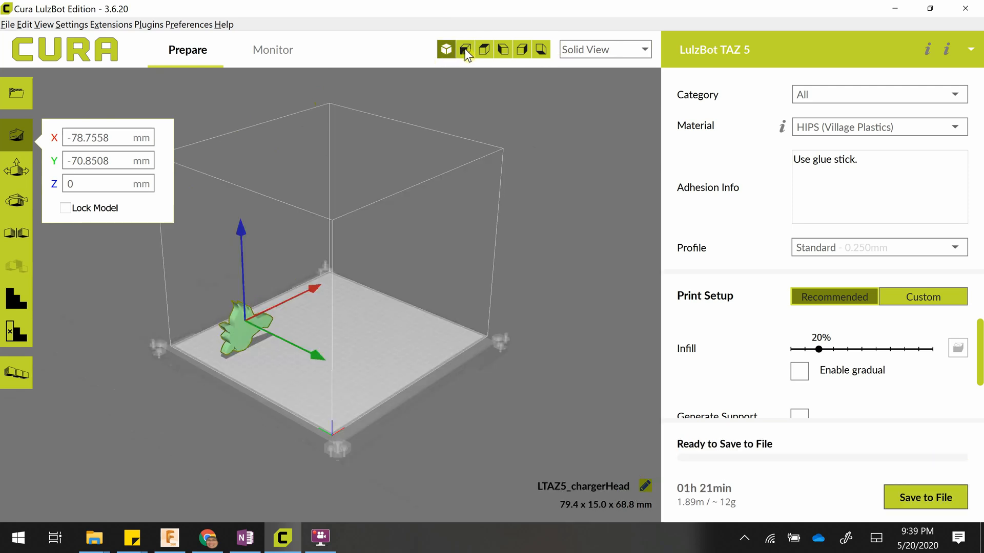
{"action": "left_click", "coordinate": [466, 51]}
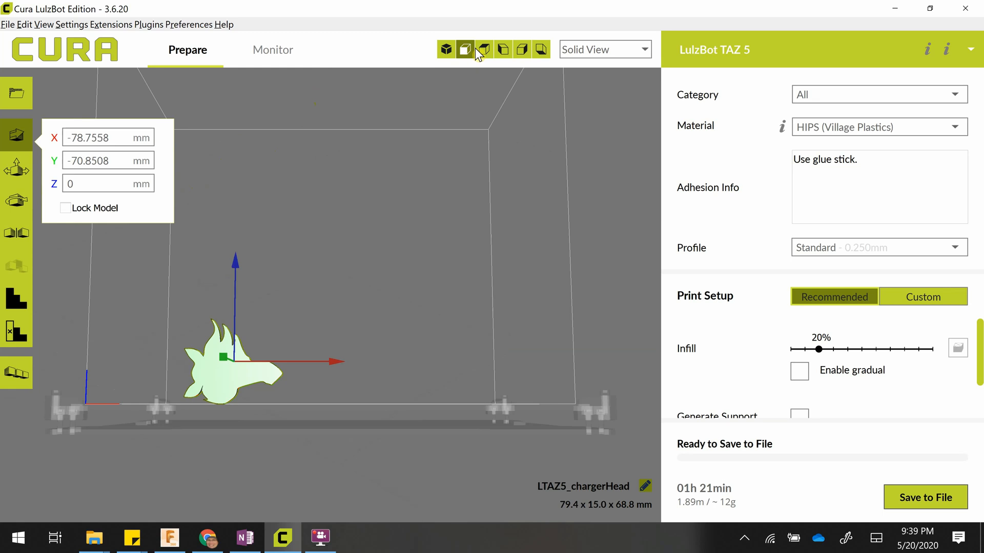
{"action": "left_click", "coordinate": [483, 50]}
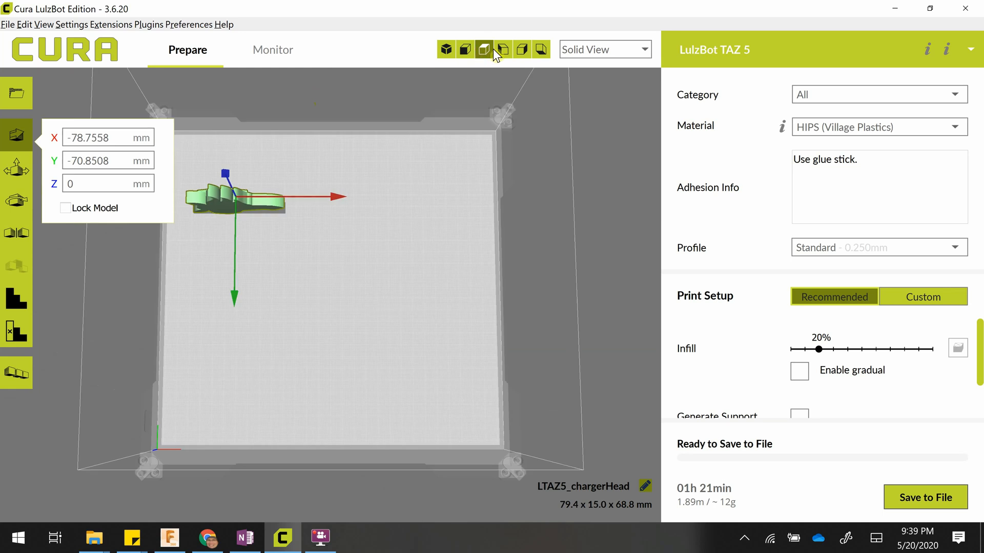
{"action": "left_click", "coordinate": [502, 50]}
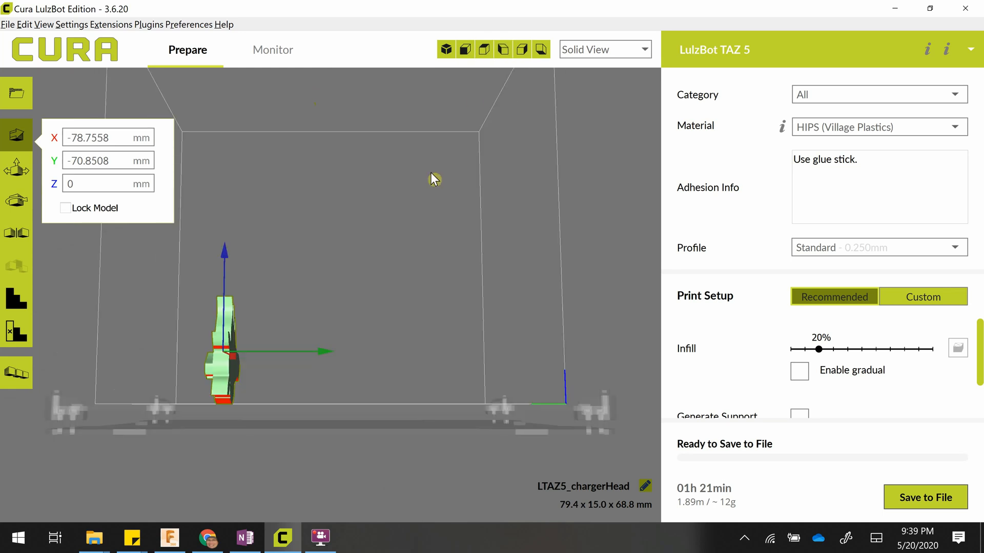
{"action": "right_click_drag", "start_coordinate": [392, 243], "coordinate": [450, 239]}
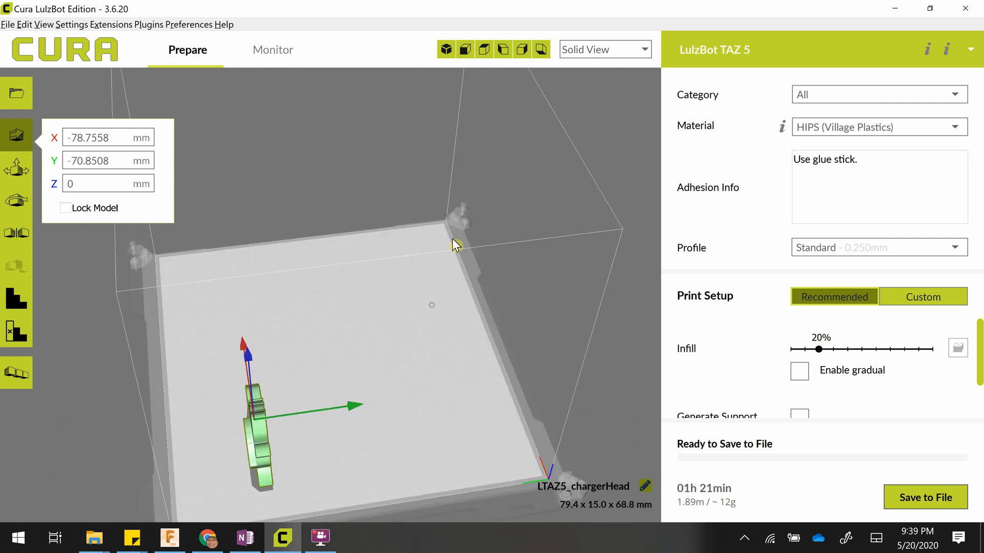
{"action": "left_click", "coordinate": [447, 56]}
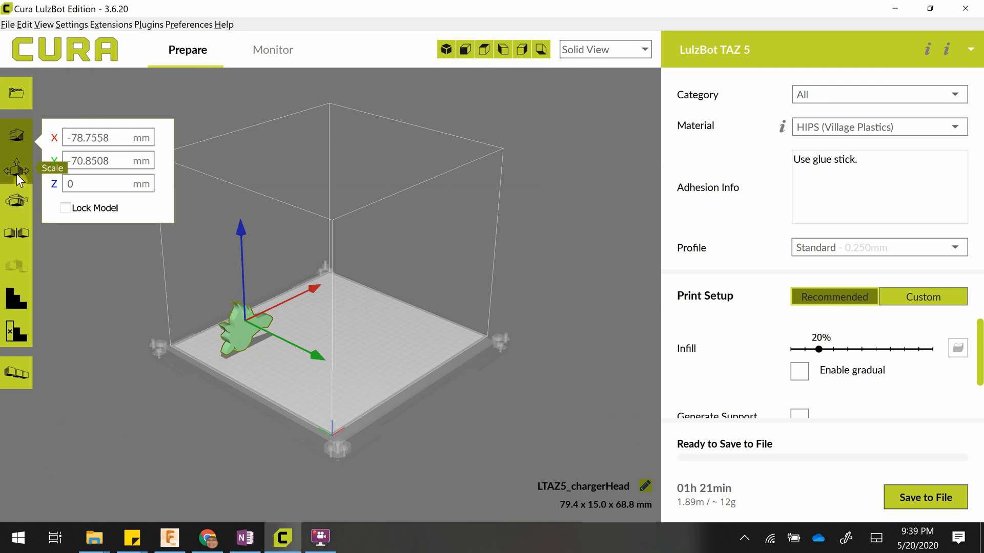
Rotate the horse head to X 90 degrees, lay it flat on the build plate, and turn it to about Z -74 degrees.
{"action": "left_click", "coordinate": [11, 205]}
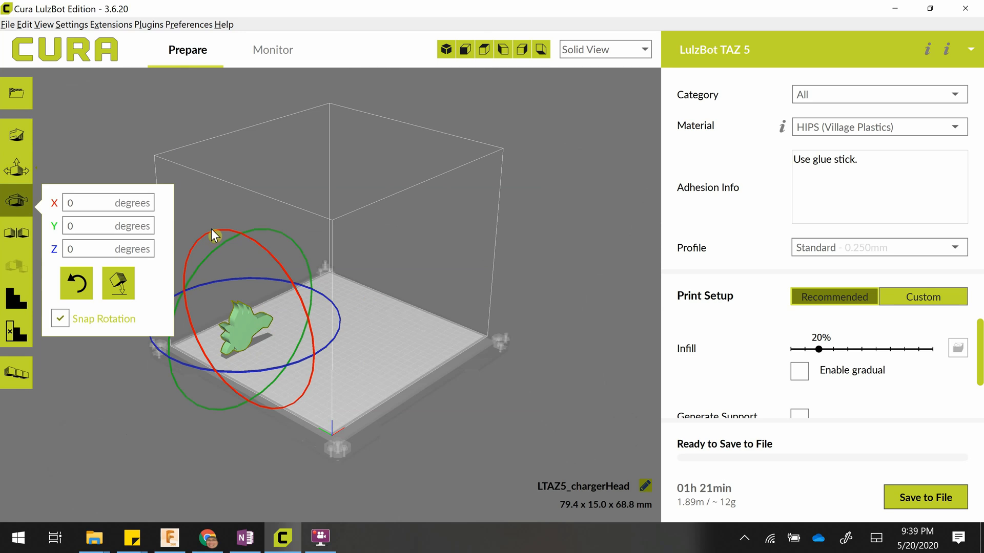
{"action": "left_click_drag", "start_coordinate": [211, 228], "coordinate": [274, 351]}
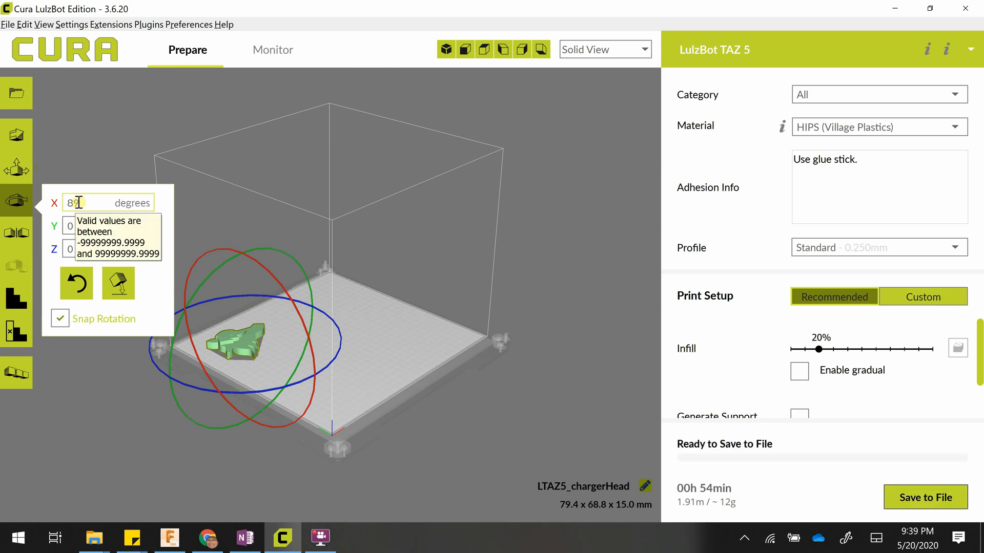
{"action": "double_click", "coordinate": [78, 203]}
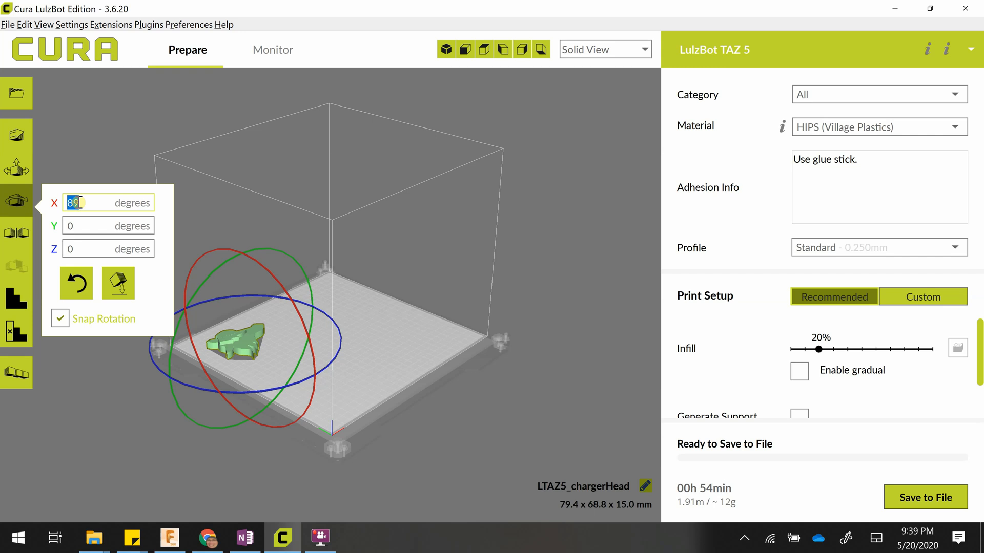
{"action": "type", "text": "90"}
{"action": "key", "text": "Tab"}
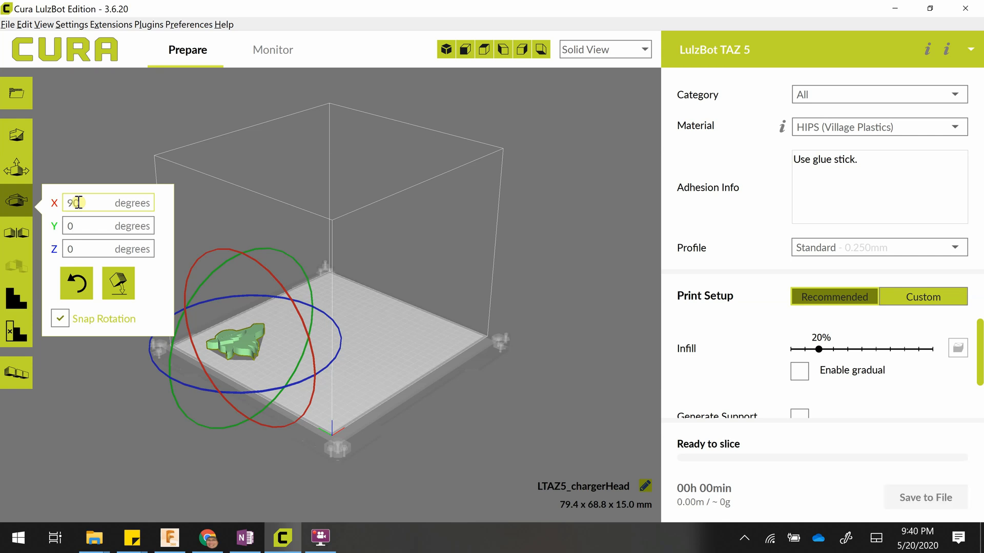
{"action": "left_click", "coordinate": [124, 285]}
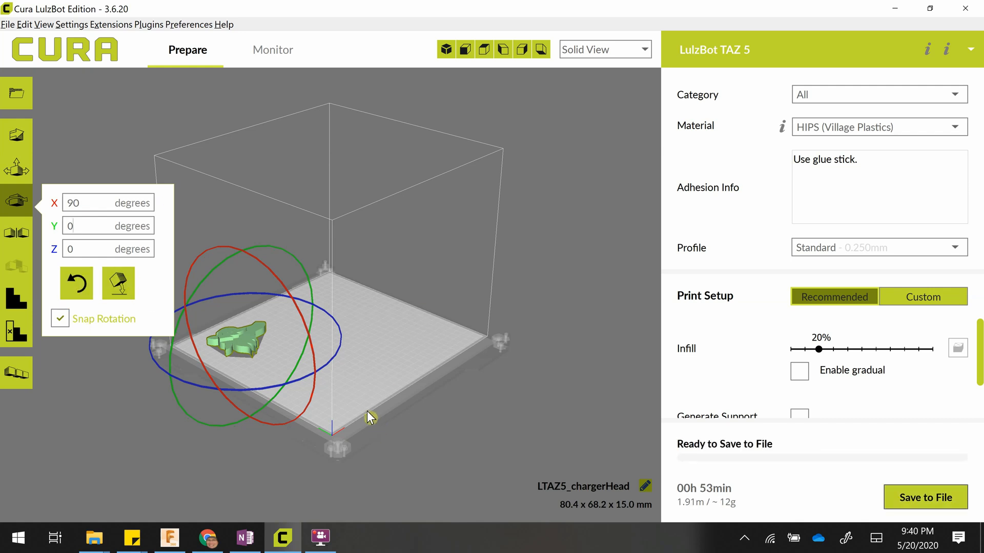
{"action": "left_click_drag", "start_coordinate": [342, 344], "coordinate": [226, 387]}
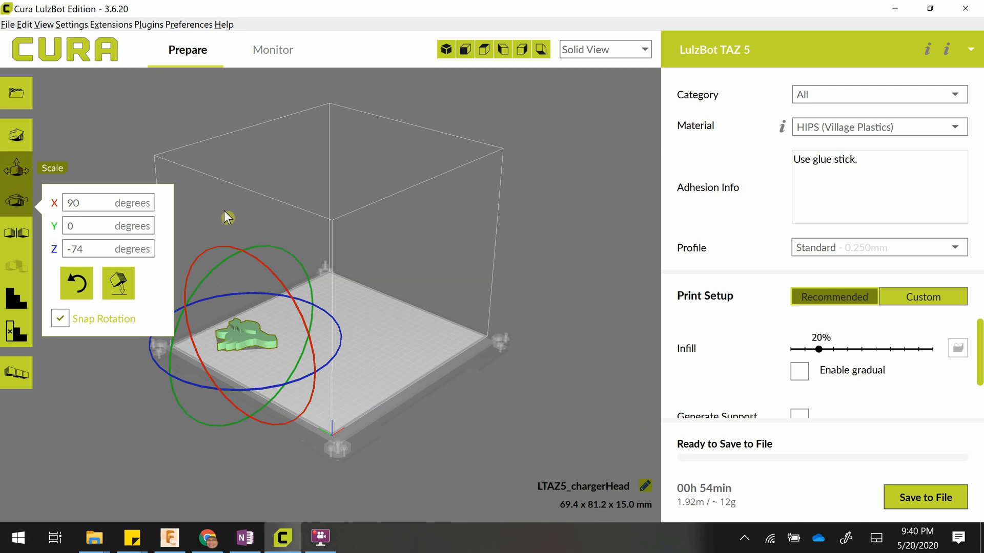
Enlarge the horse head with uniform scaling, ending at about 221% on all axes.
{"action": "left_click", "coordinate": [17, 168]}
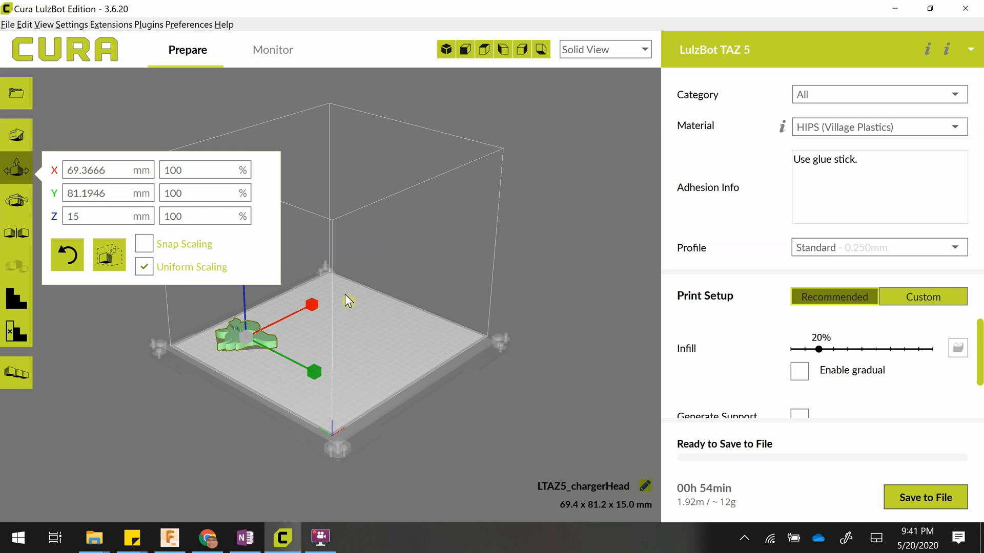
{"action": "middle_click_drag", "start_coordinate": [422, 312], "coordinate": [733, 324]}
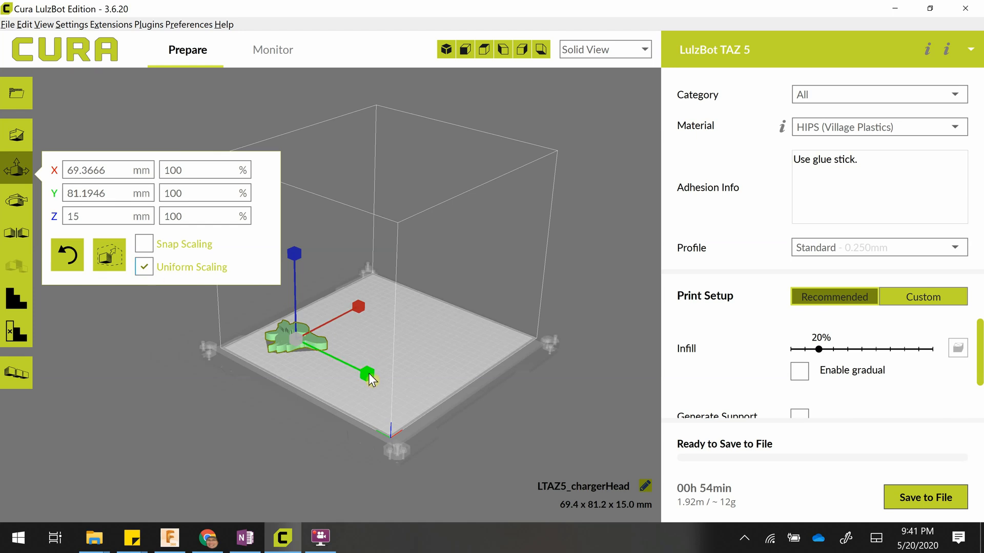
{"action": "left_click_drag", "start_coordinate": [372, 380], "coordinate": [429, 379]}
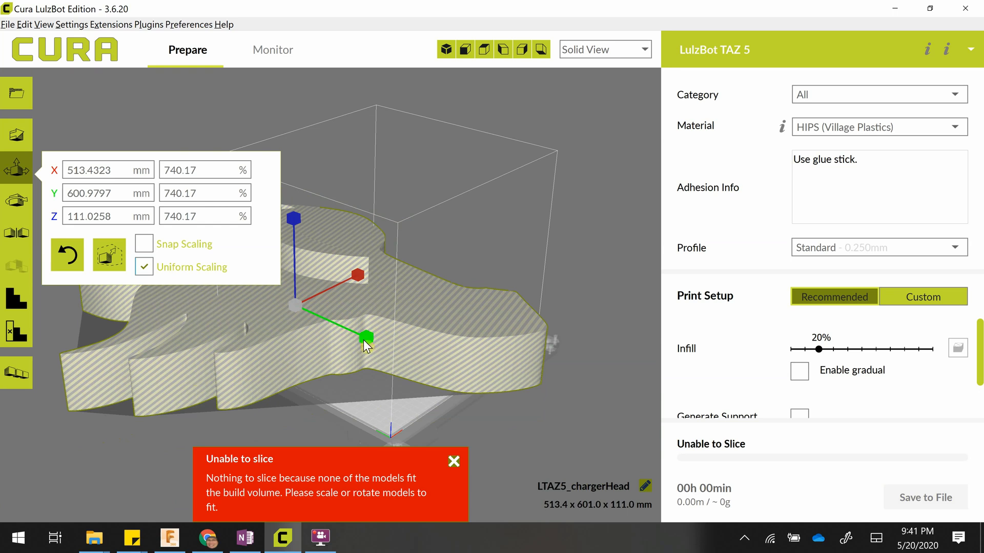
{"action": "mouse_move", "coordinate": [362, 336]}
{"action": "left_mouse_down"}
{"action": "mouse_move", "coordinate": [306, 307]}
{"action": "mouse_move", "coordinate": [350, 331]}
{"action": "left_mouse_up"}
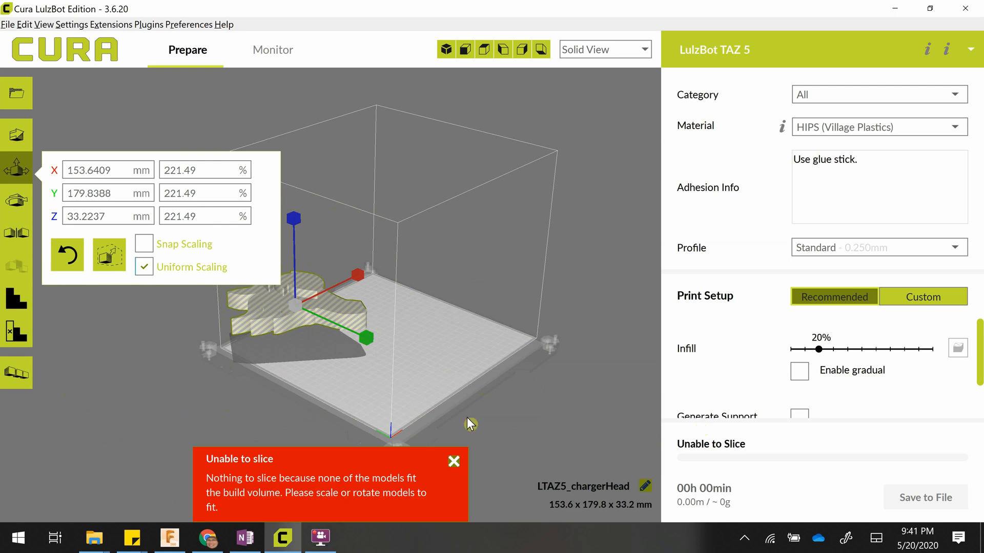
Move the enlarged horse head to about X -33.5 mm and Y 17.1 mm, and try to lift it off the plate.
{"action": "left_click", "coordinate": [16, 136]}
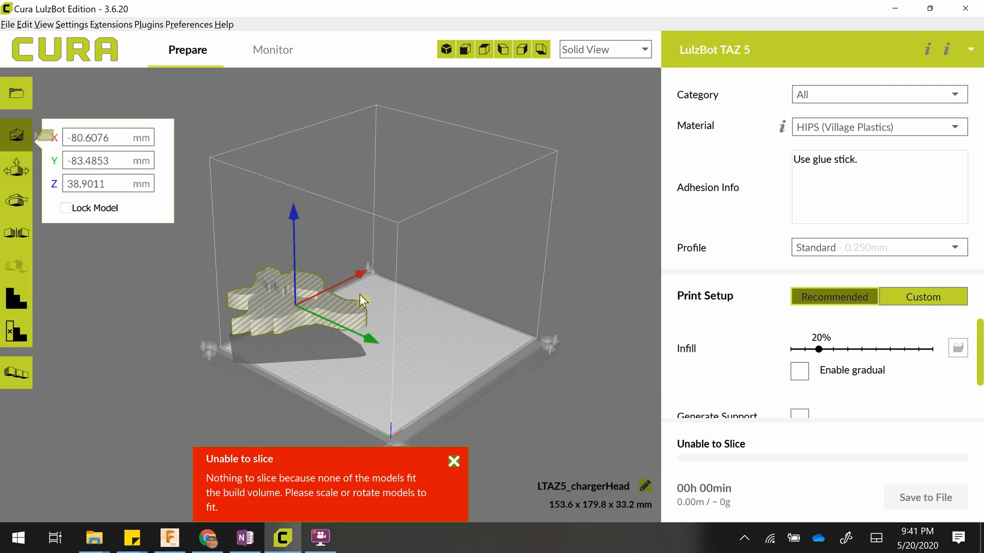
{"action": "left_click_drag", "start_coordinate": [377, 344], "coordinate": [433, 378]}
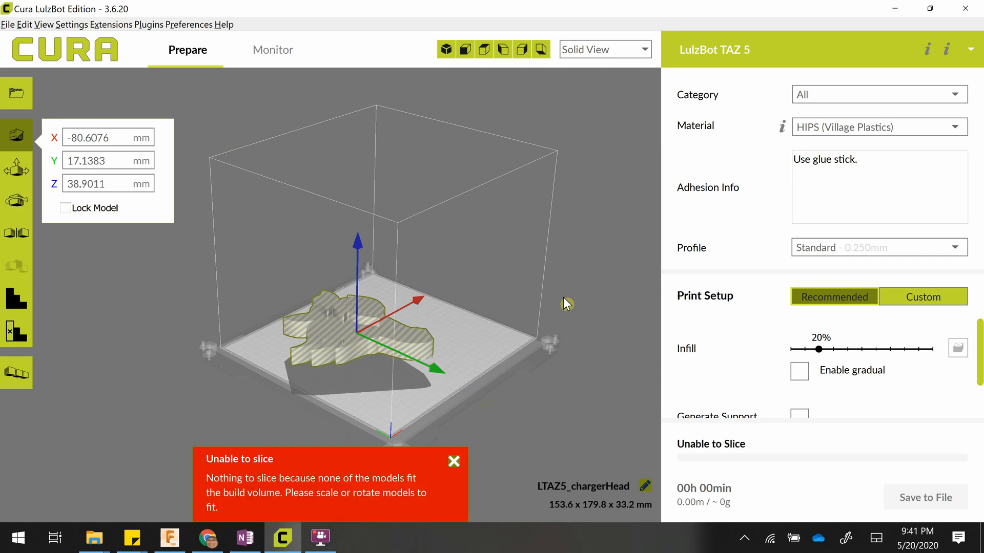
{"action": "left_click", "coordinate": [482, 51]}
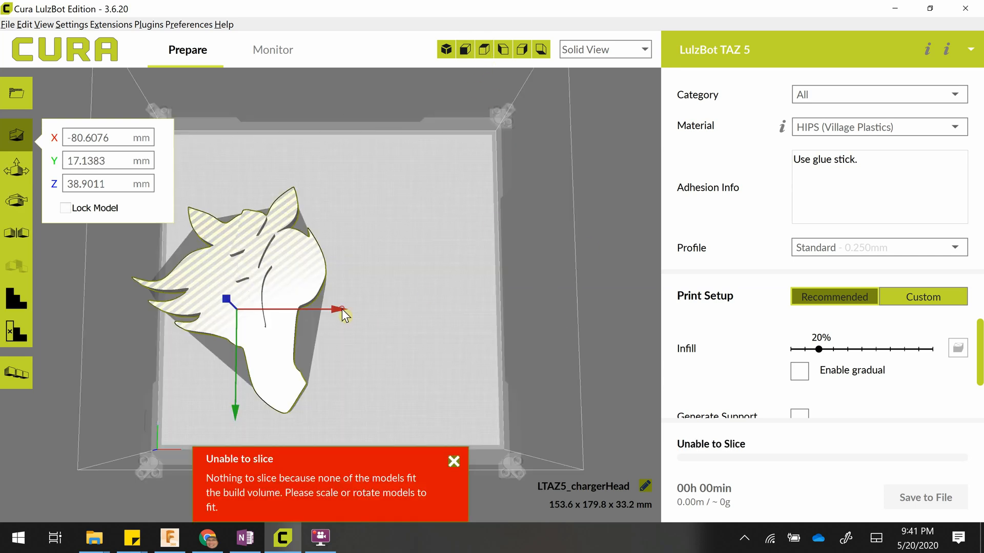
{"action": "left_click", "coordinate": [378, 312]}
{"action": "left_click", "coordinate": [279, 291]}
{"action": "left_click_drag", "start_coordinate": [336, 309], "coordinate": [388, 312]}
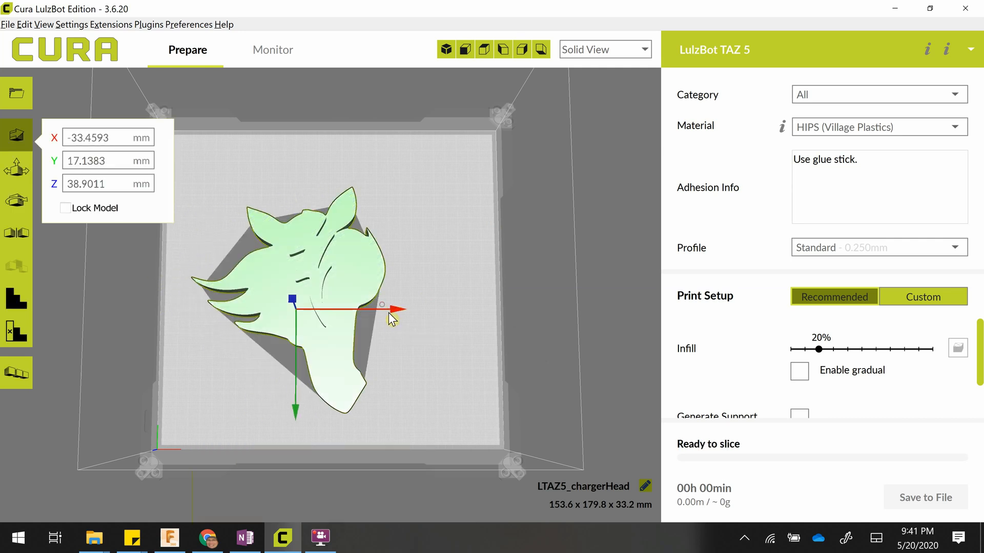
{"action": "left_click", "coordinate": [446, 49]}
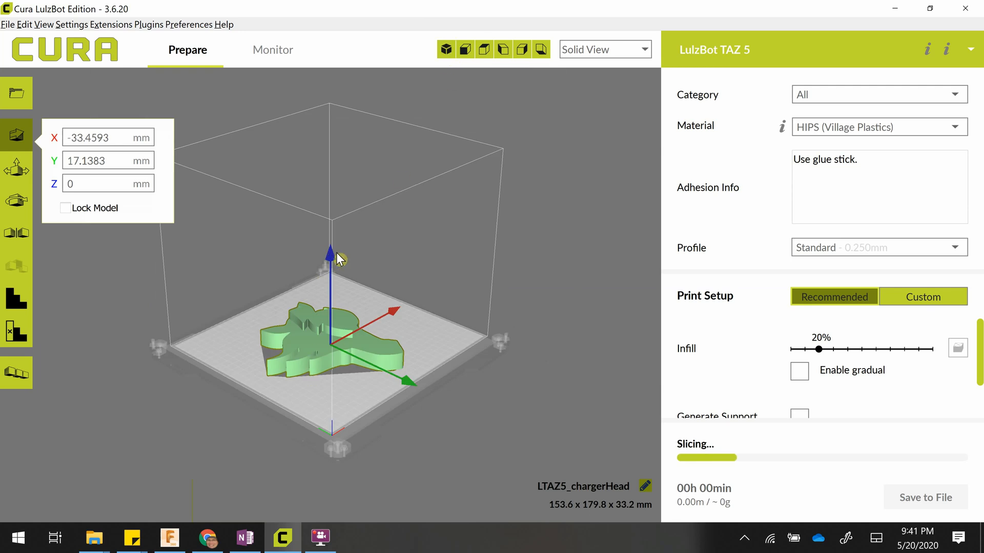
{"action": "left_click_drag", "start_coordinate": [329, 250], "coordinate": [330, 150]}
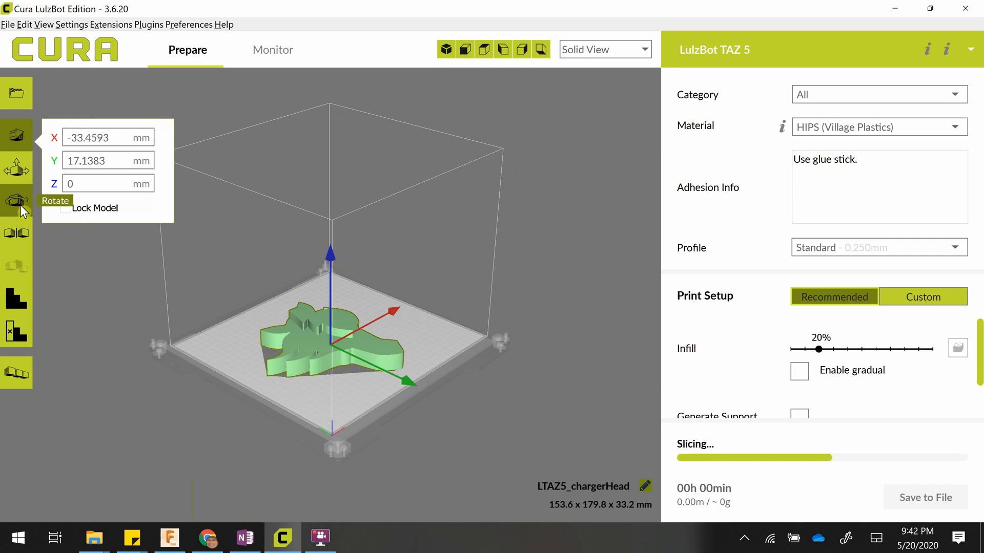
Scale the horse head uniformly by setting its Y dimension to 150 mm.
{"action": "left_click", "coordinate": [16, 168]}
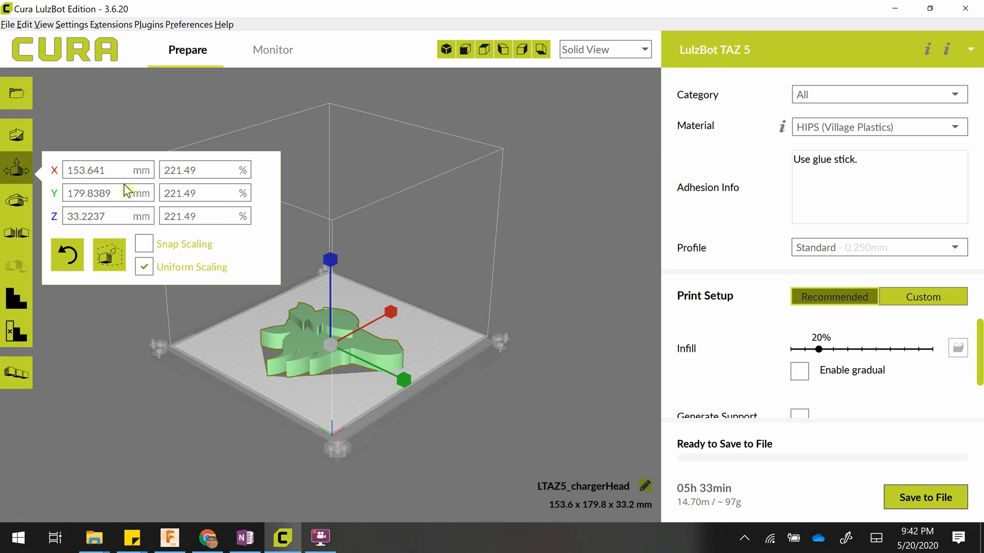
{"action": "left_click", "coordinate": [110, 190]}
{"action": "left_click_drag", "start_coordinate": [112, 193], "coordinate": [42, 192]}
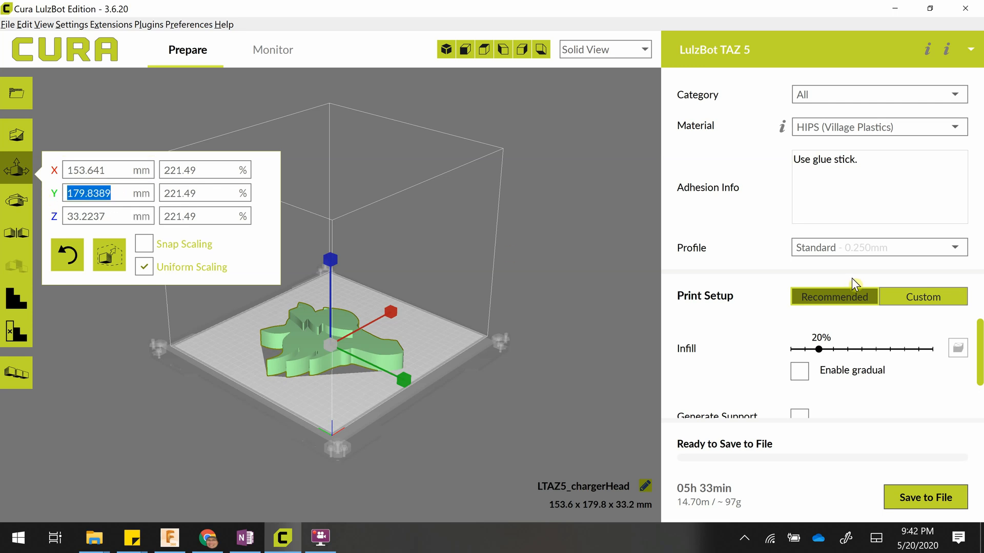
{"action": "type", "text": "15"}
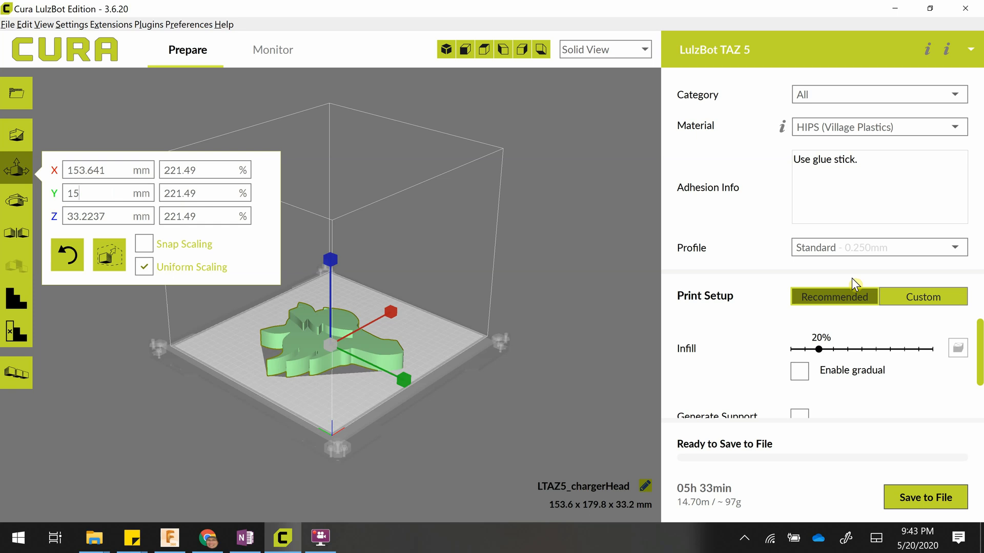
{"action": "type", "text": "0"}
{"action": "key", "text": "Return"}
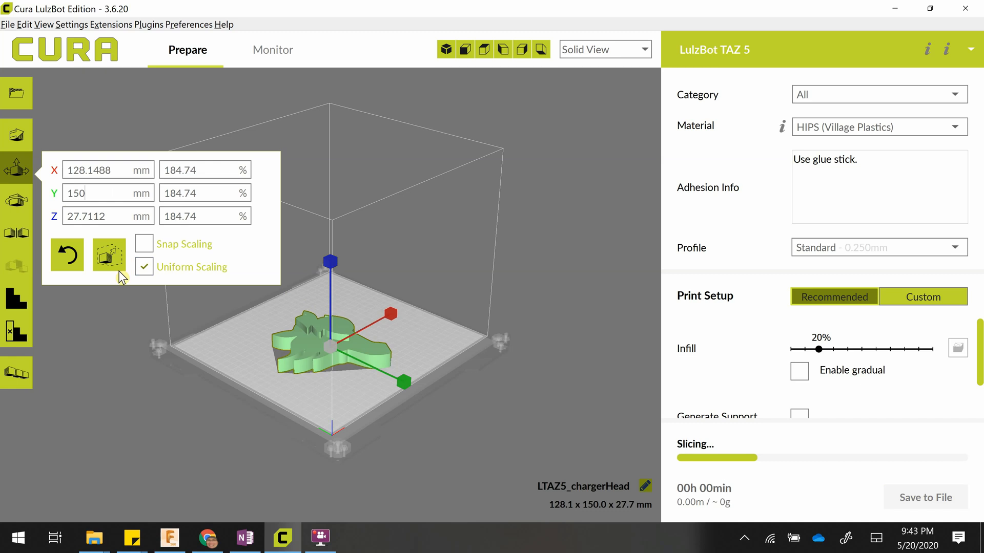
{"action": "scroll", "coordinate": [424, 389], "scroll_direction": "up", "scroll_amount": 5}
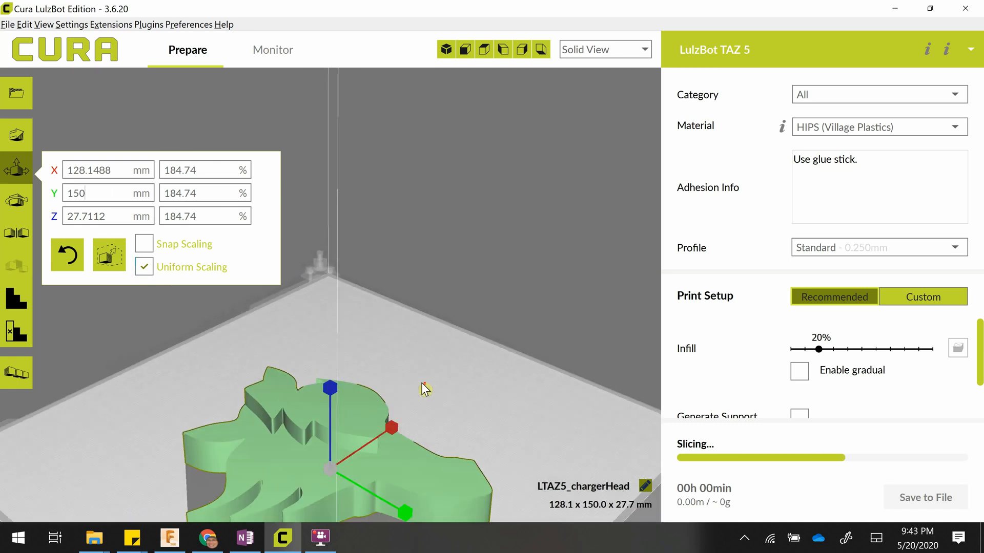
{"action": "scroll", "coordinate": [423, 388], "scroll_direction": "down", "scroll_amount": 5}
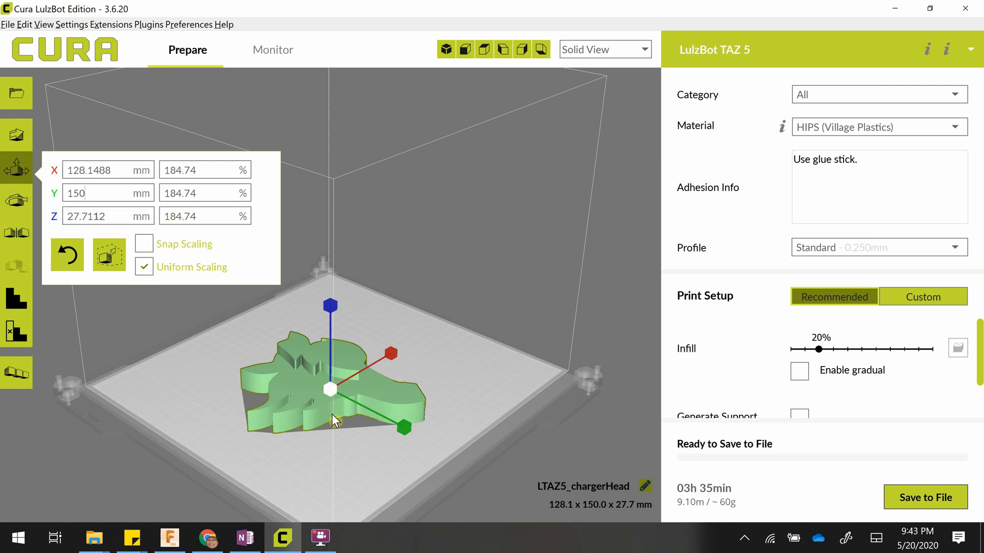
Turn off uniform scaling and set only the horse head's Z height to 15 mm.
{"action": "left_click", "coordinate": [144, 267]}
{"action": "double_click", "coordinate": [76, 216]}
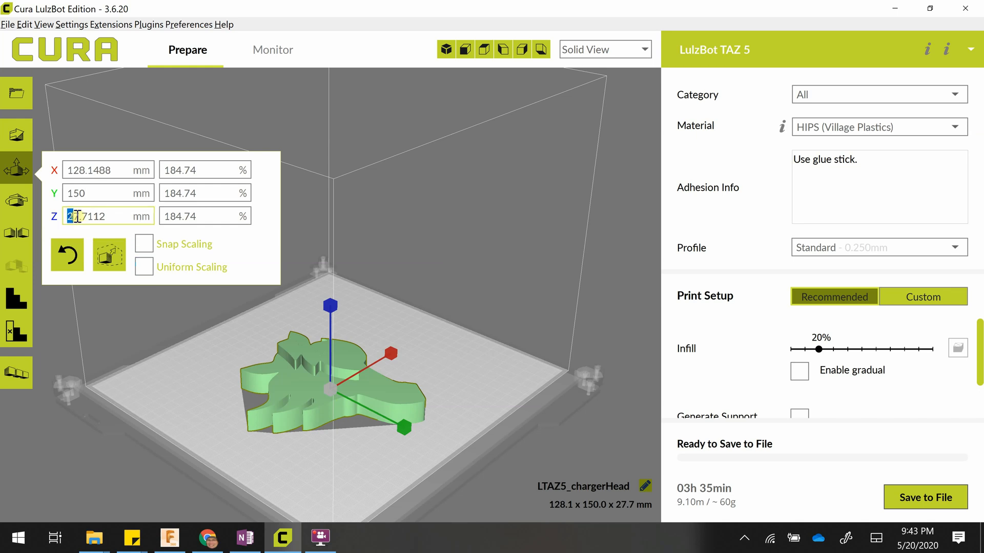
{"action": "left_click_drag", "start_coordinate": [109, 215], "coordinate": [44, 205]}
{"action": "type", "text": "1"}
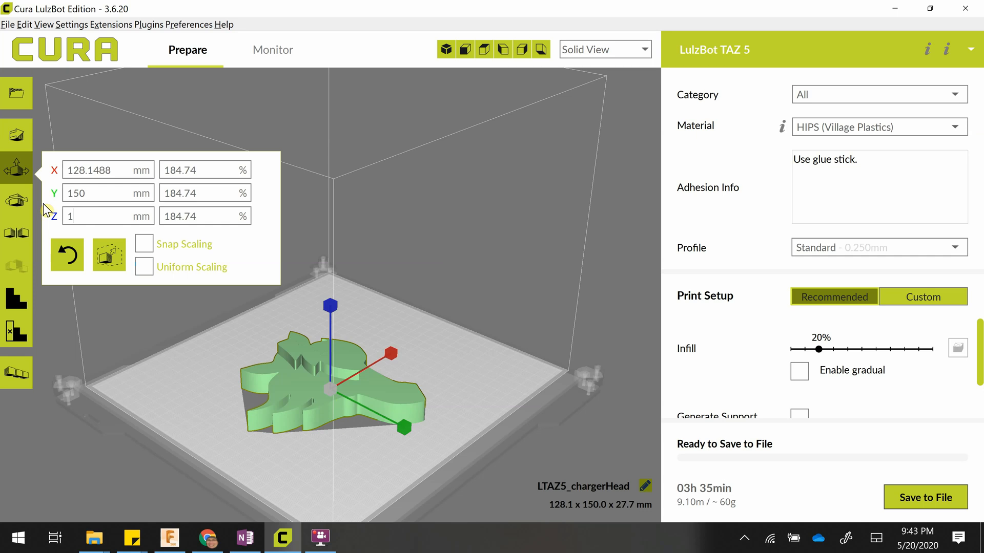
{"action": "type", "text": "5"}
{"action": "key", "text": "Return"}
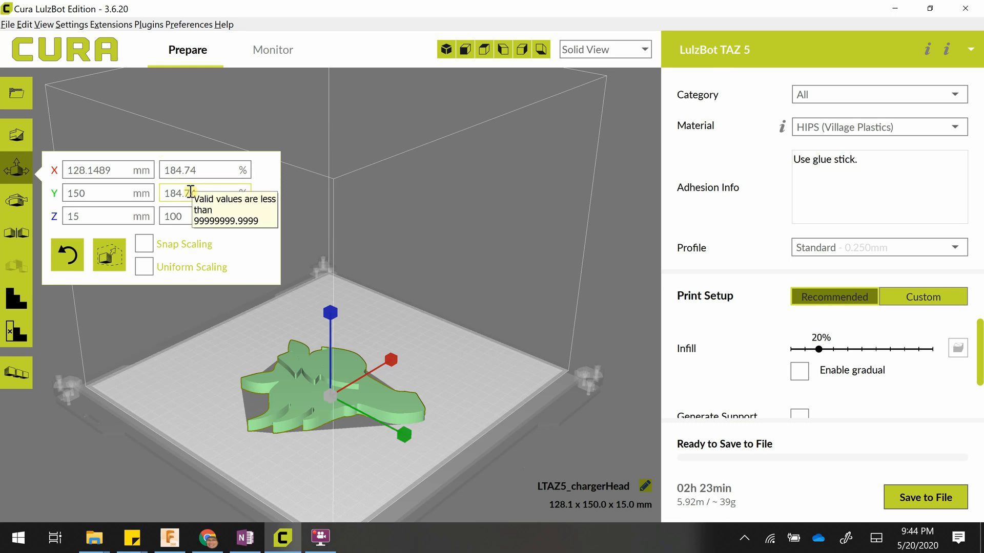
Reset the horse head's scale to its original size and clear the selection.
{"action": "left_click", "coordinate": [66, 260]}
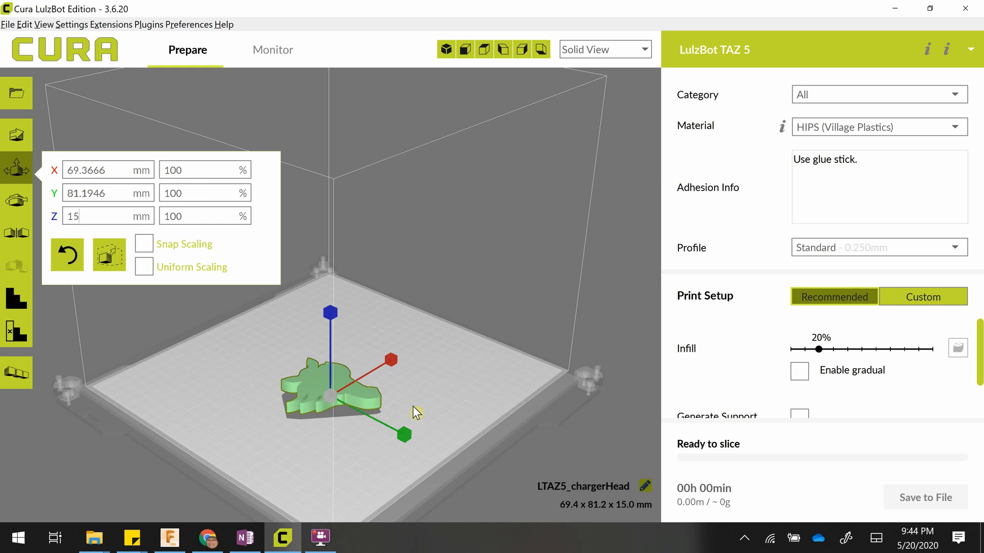
{"action": "left_click", "coordinate": [451, 392]}
{"action": "scroll", "coordinate": [450, 393], "scroll_direction": "up", "scroll_amount": 4}
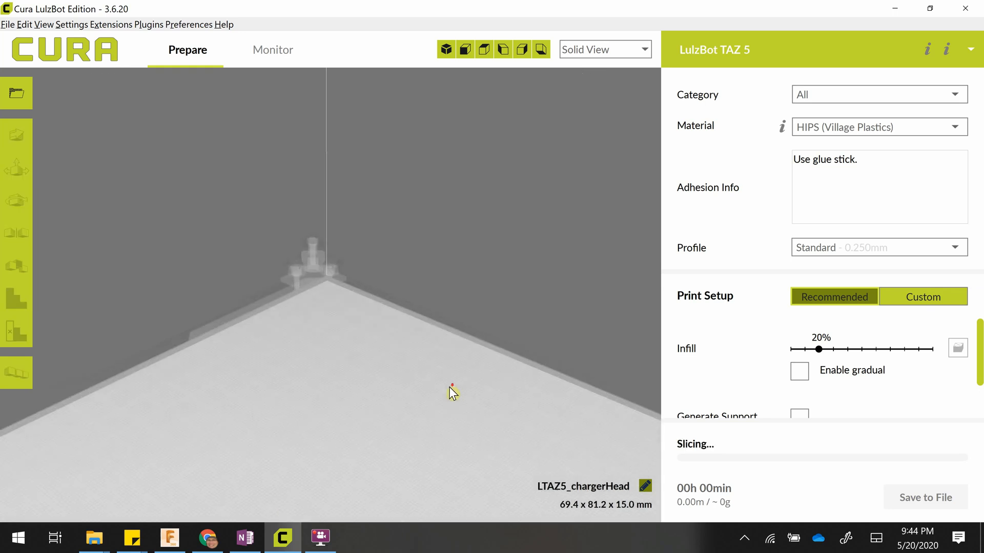
{"action": "middle_click_drag", "start_coordinate": [466, 426], "coordinate": [450, 348]}
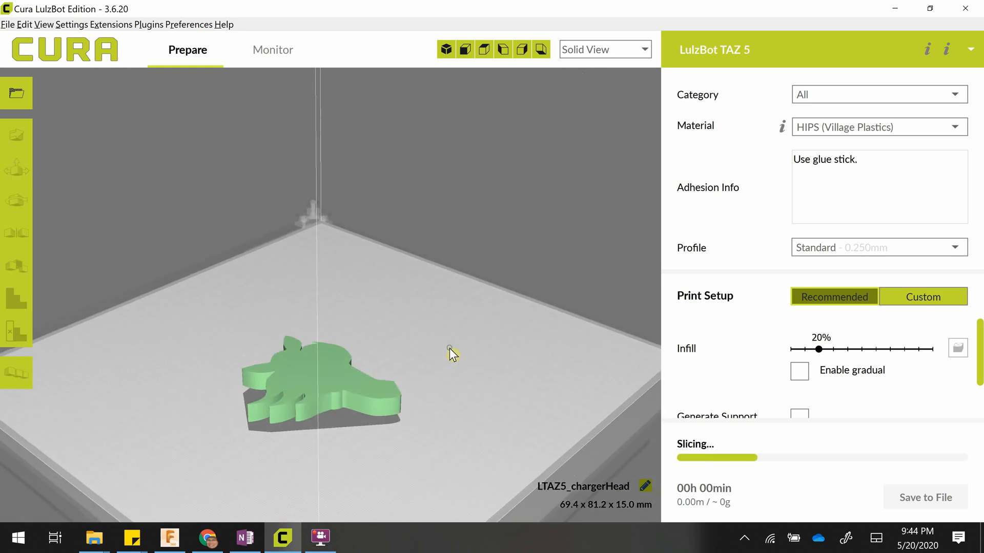
{"action": "right_click_drag", "start_coordinate": [423, 377], "coordinate": [397, 409]}
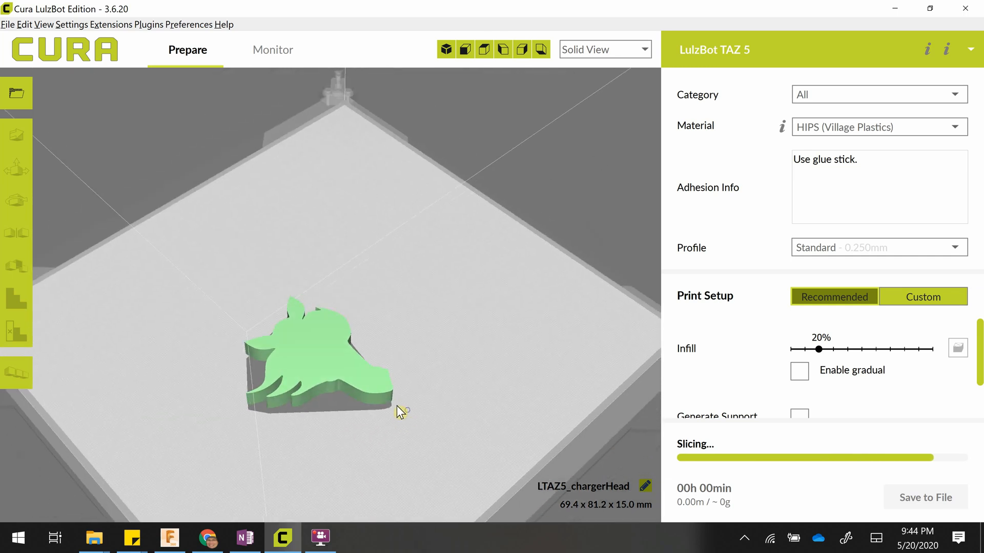
Select the horse head and set its Y rotation to 180 degrees, keeping X at 90 and Z at -74 degrees.
{"action": "left_click", "coordinate": [316, 335]}
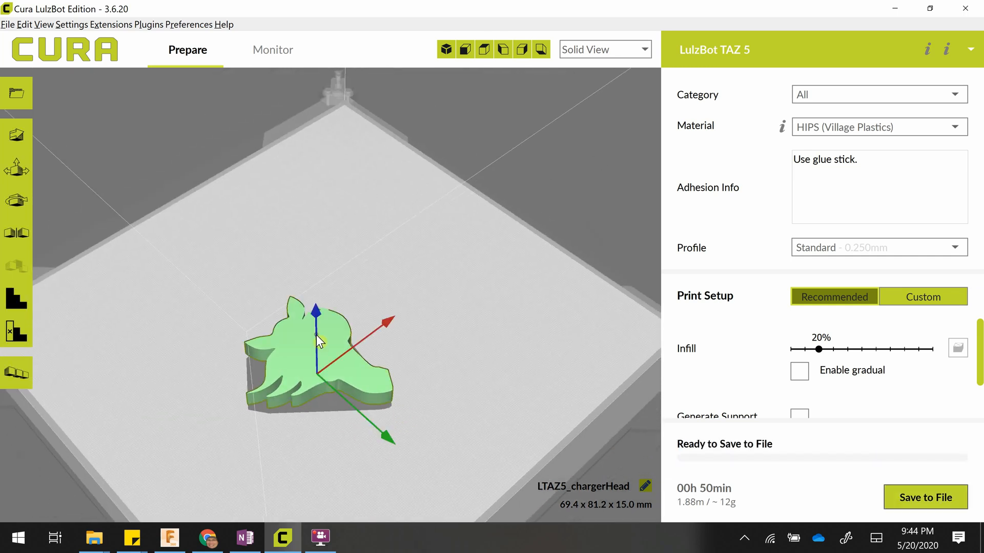
{"action": "left_click", "coordinate": [12, 203]}
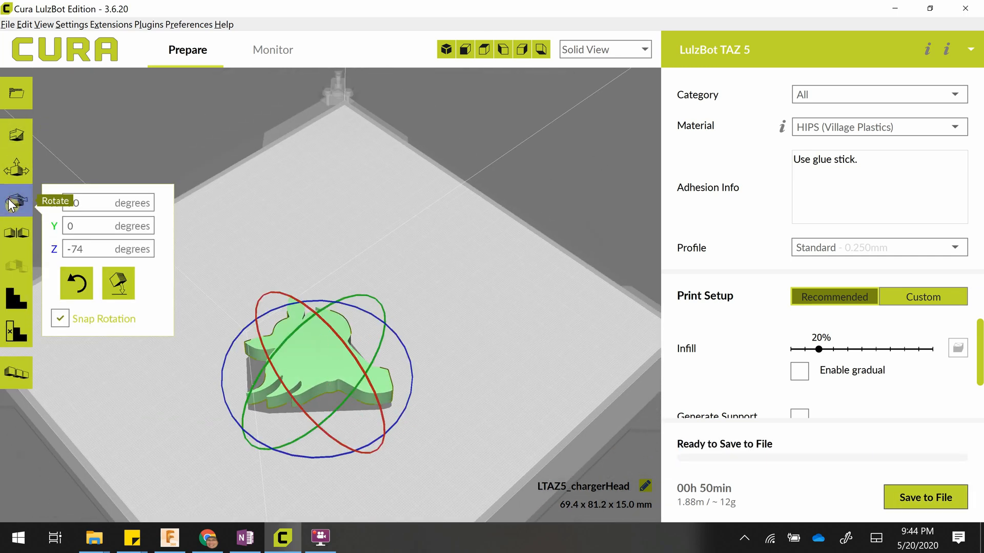
{"action": "double_click", "coordinate": [87, 249]}
{"action": "triple_click", "coordinate": [88, 250]}
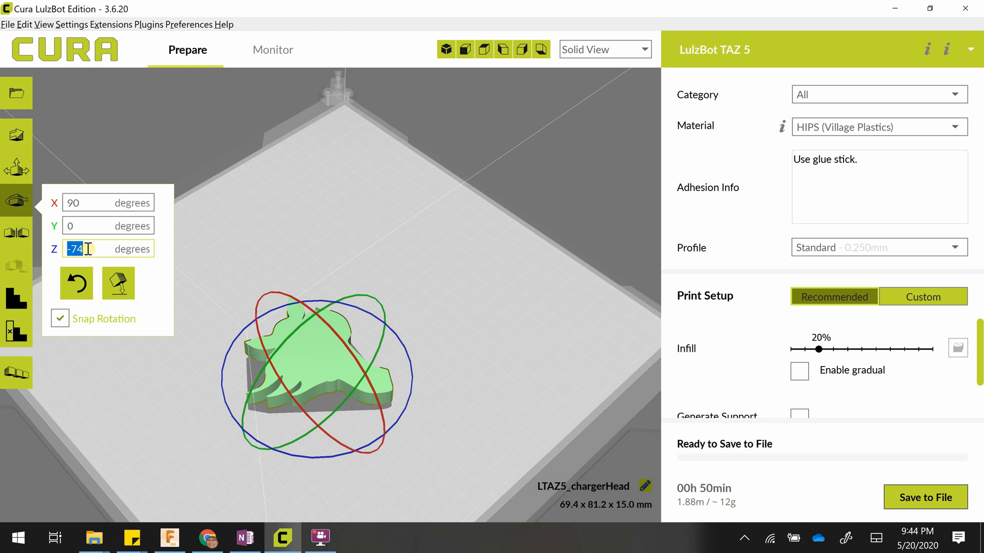
{"action": "left_click", "coordinate": [86, 226]}
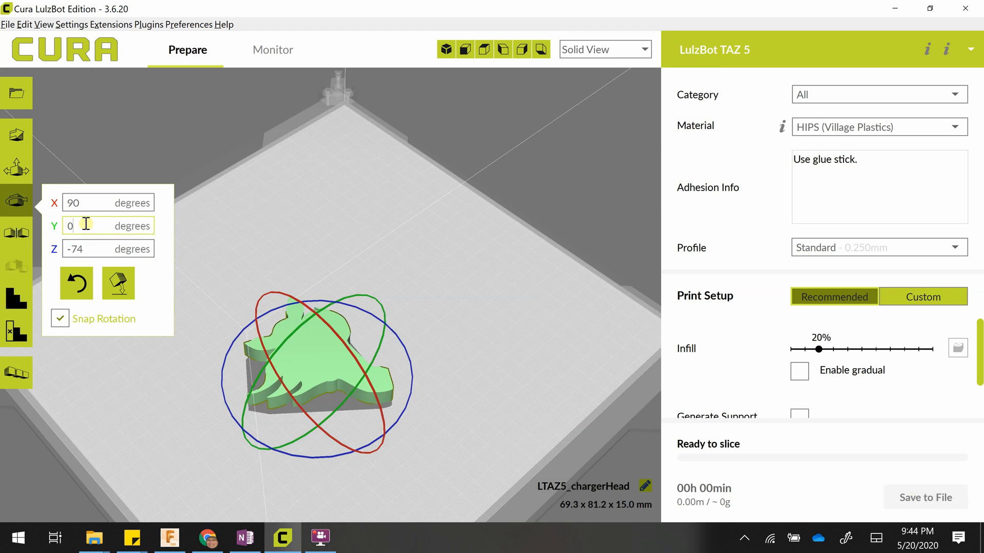
{"action": "double_click", "coordinate": [85, 225]}
{"action": "type", "text": "180"}
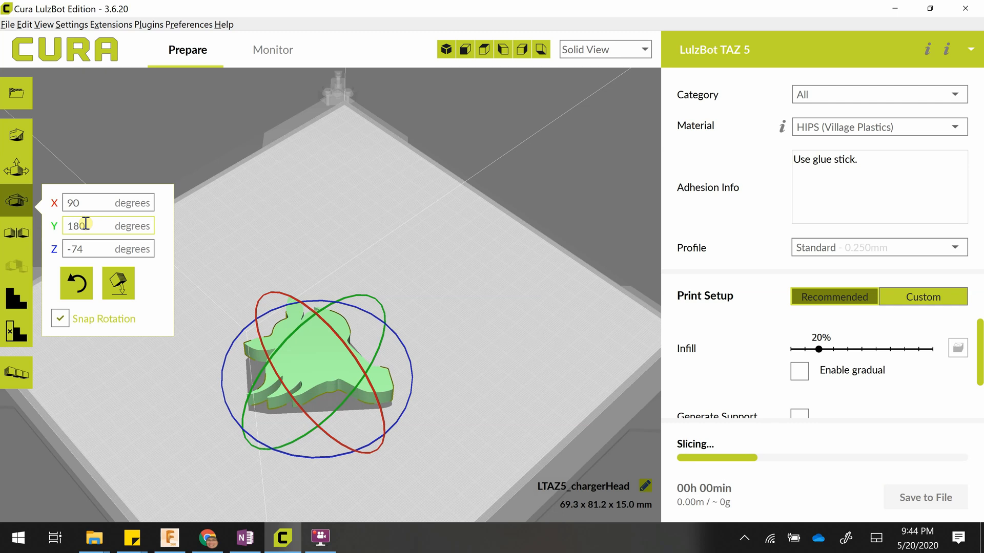
{"action": "key", "text": "Return"}
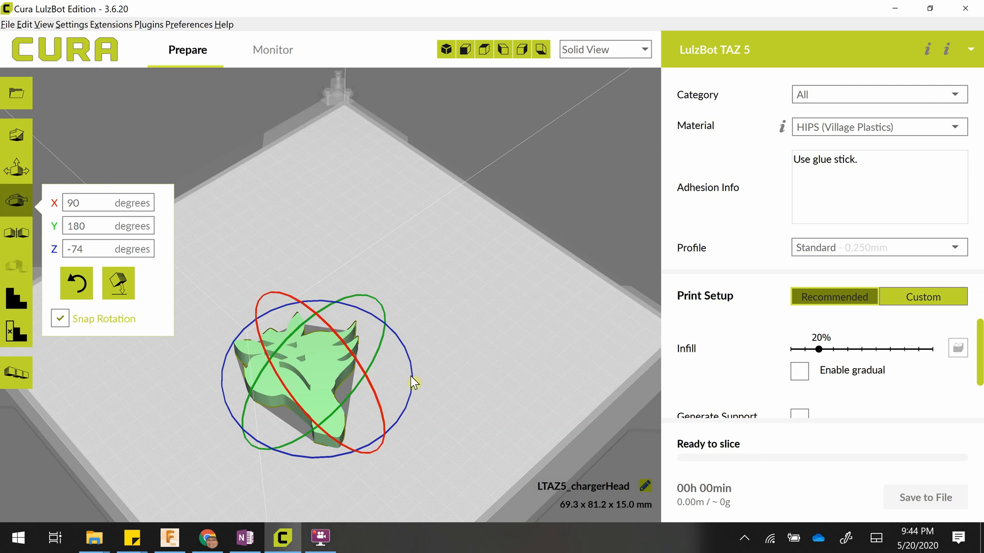
Set the horse head's Z rotation to 45 degrees.
{"action": "left_click_drag", "start_coordinate": [84, 250], "coordinate": [0, 243]}
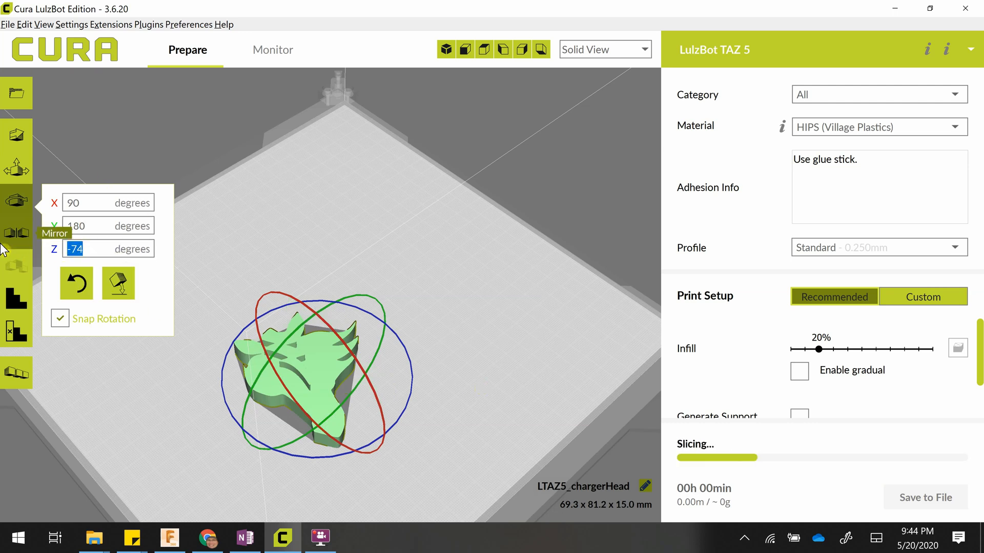
{"action": "type", "text": "45"}
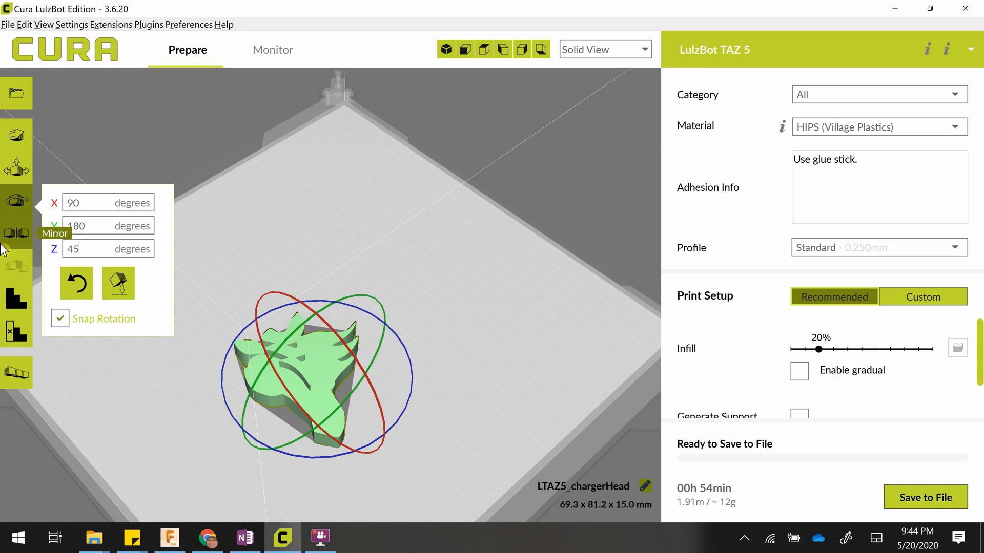
{"action": "key", "text": "Return"}
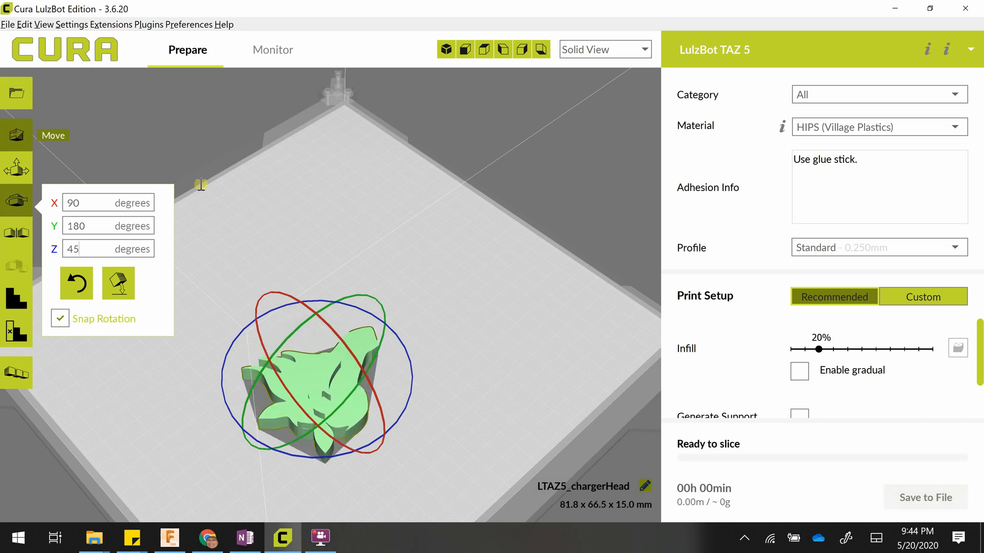
Move the horse head near the build plate's edge, to about X -87 mm and Y -86 mm.
{"action": "left_click", "coordinate": [16, 134]}
{"action": "middle_click_drag", "start_coordinate": [400, 203], "coordinate": [495, 146]}
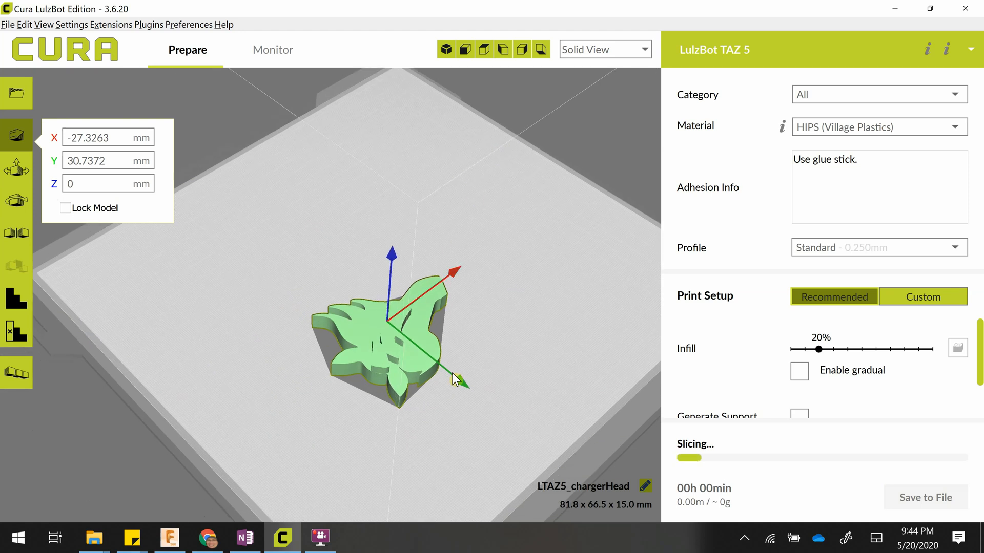
{"action": "left_click_drag", "start_coordinate": [367, 323], "coordinate": [149, 254]}
{"action": "left_click_drag", "start_coordinate": [143, 256], "coordinate": [152, 259]}
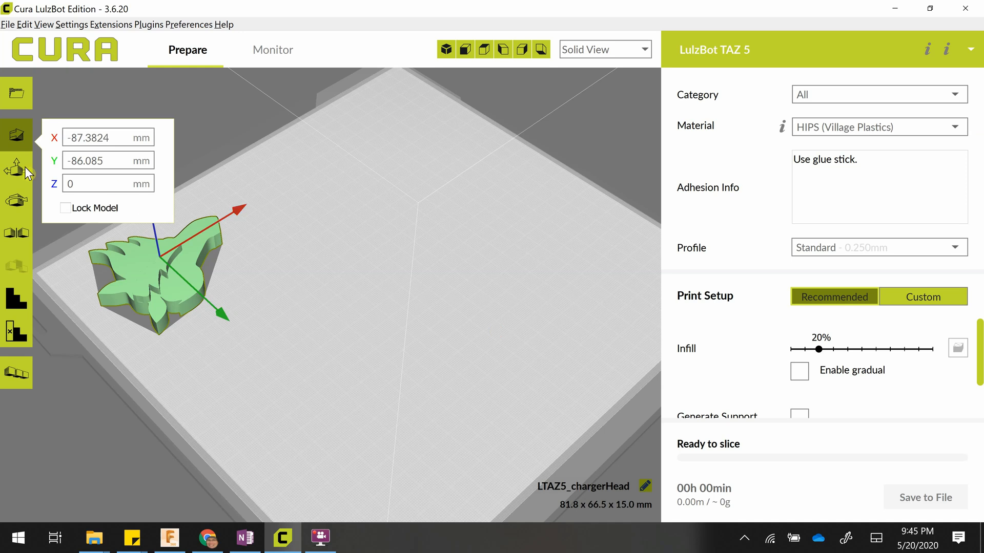
Set the horse head's Z rotation to 90 degrees and switch it to -90 degrees.
{"action": "left_click", "coordinate": [23, 196]}
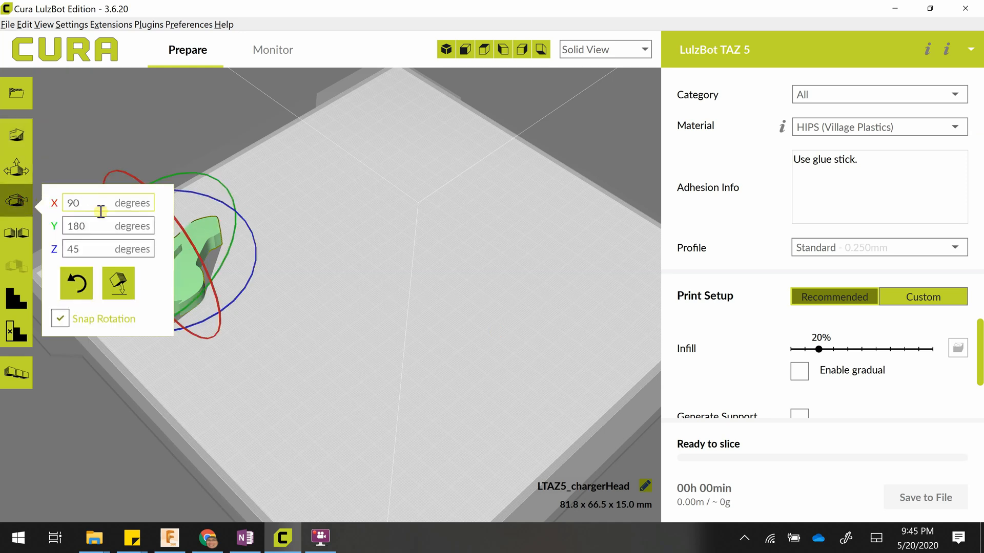
{"action": "double_click", "coordinate": [92, 249]}
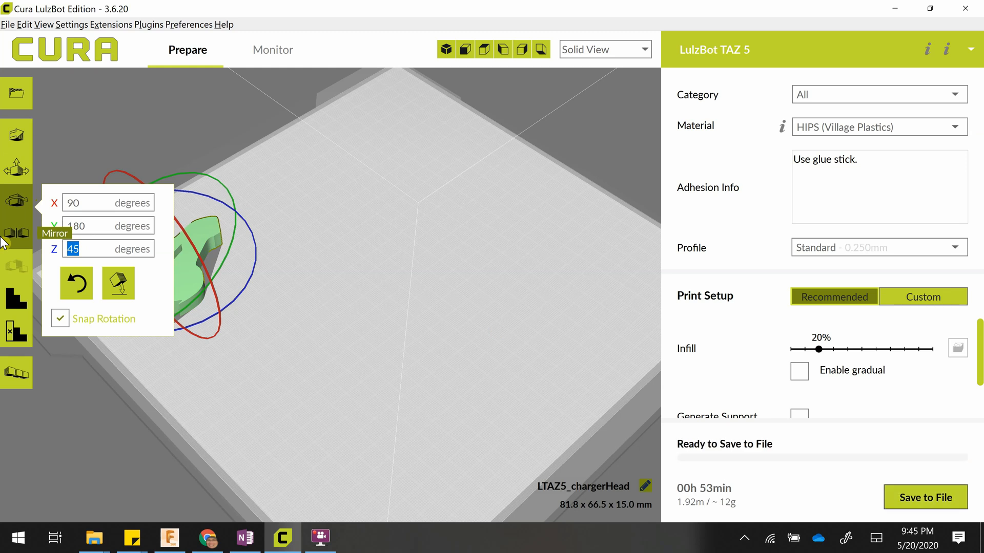
{"action": "type", "text": "90"}
{"action": "key", "text": "Return"}
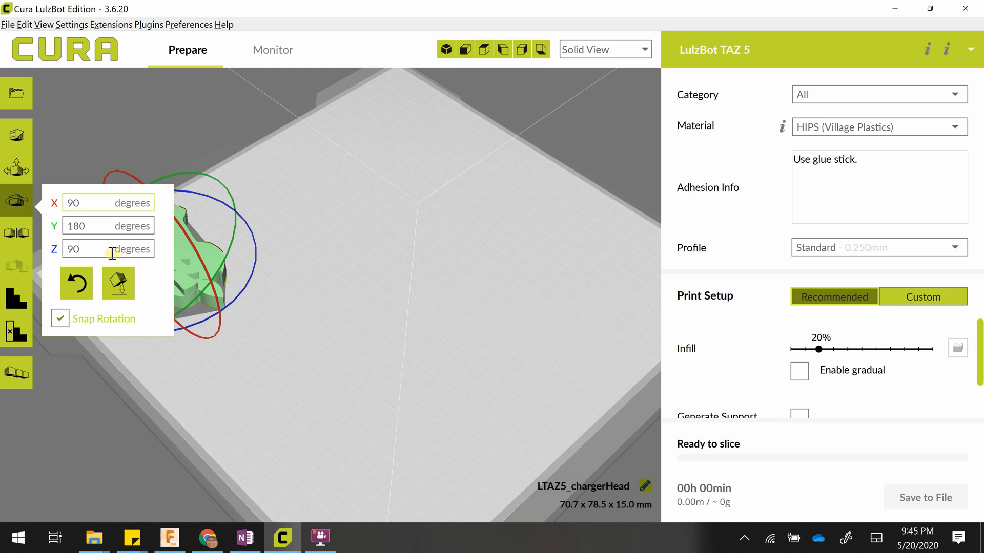
{"action": "left_click", "coordinate": [71, 249]}
{"action": "type", "text": "-"}
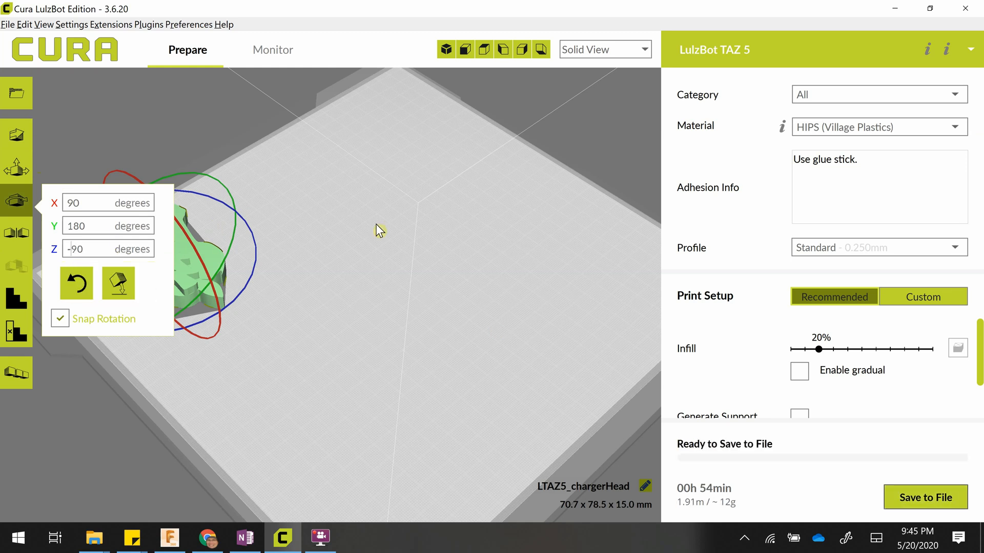
{"action": "key", "text": "Return"}
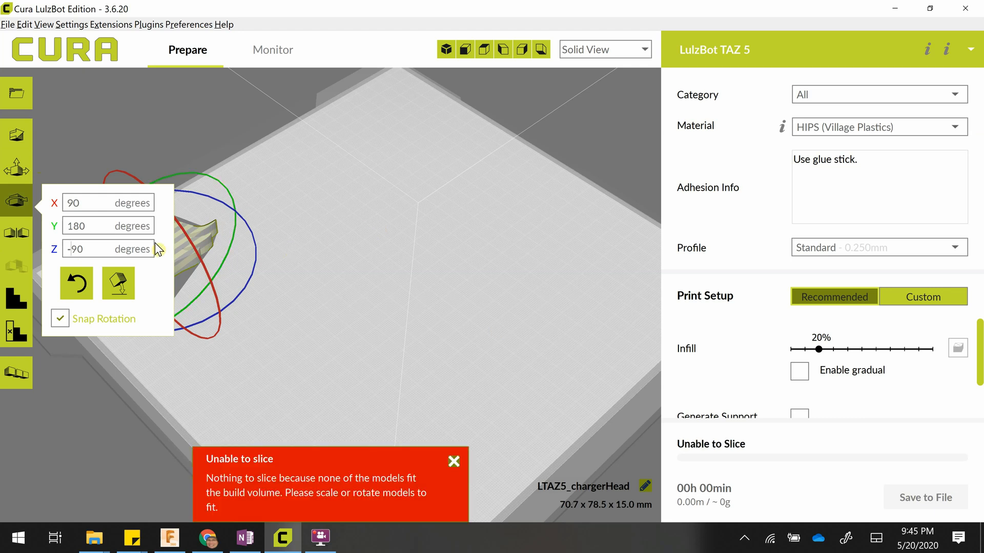
{"action": "left_click", "coordinate": [16, 169]}
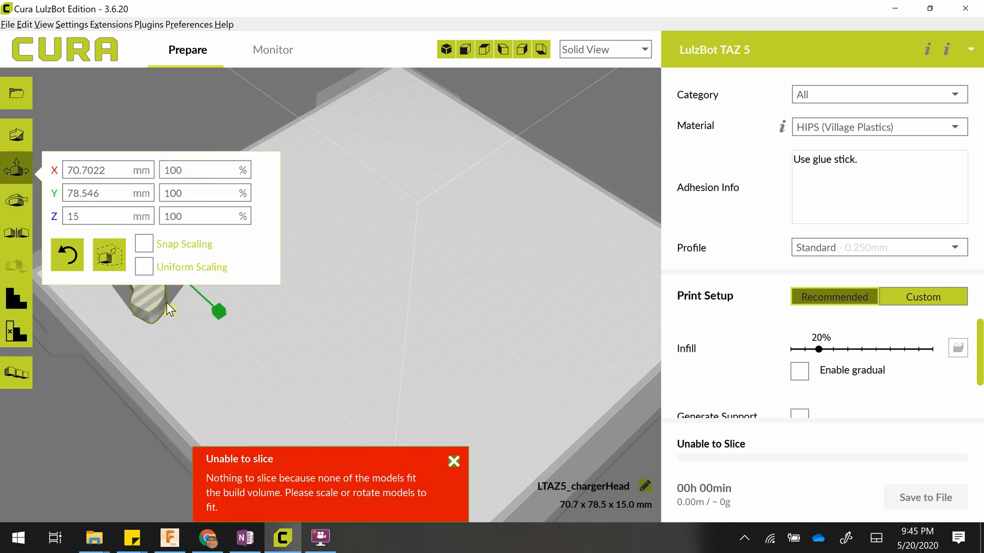
{"action": "left_click_drag", "start_coordinate": [158, 297], "coordinate": [320, 438]}
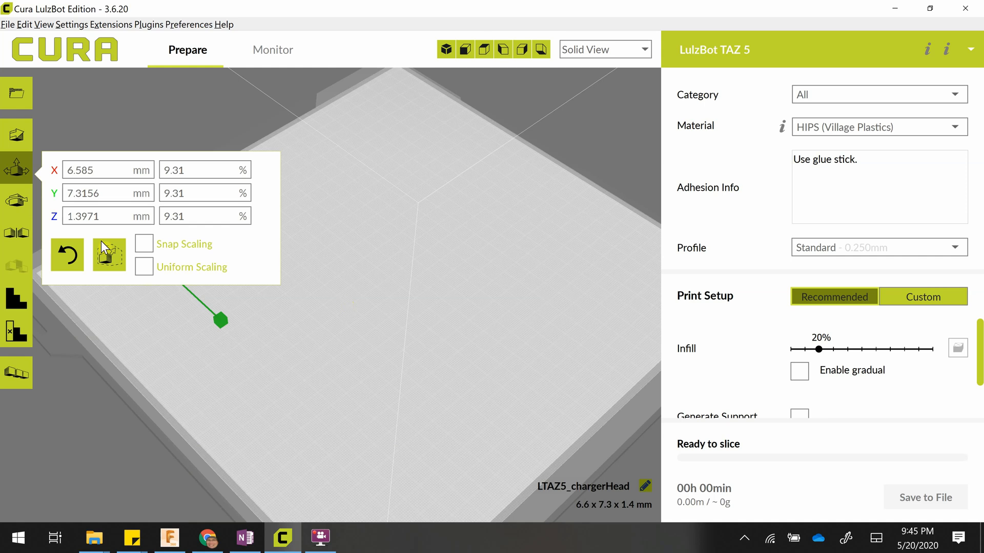
{"action": "left_click", "coordinate": [70, 254]}
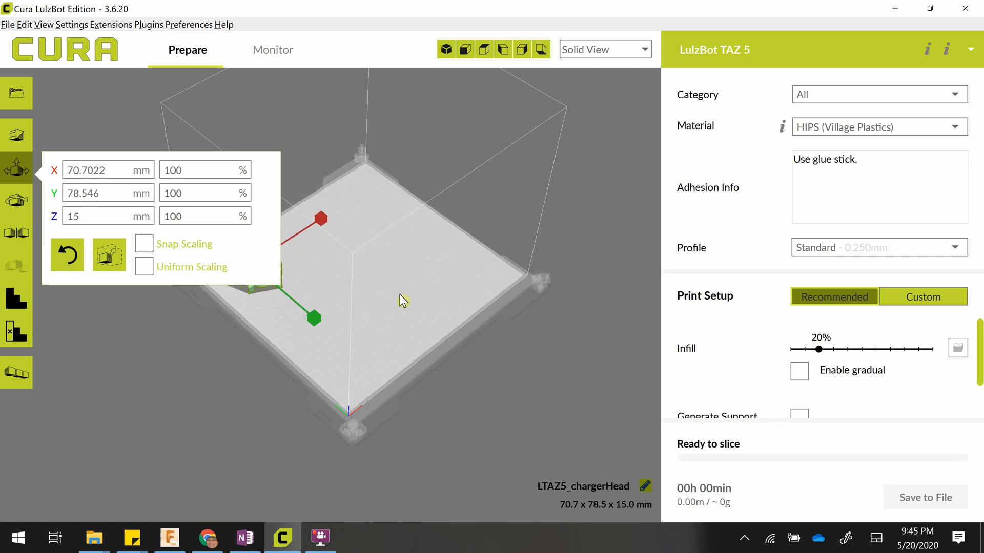
Move the horse head to the plate's front corner, at about X -100 mm and Y 86 mm.
{"action": "middle_click_drag", "start_coordinate": [480, 321], "coordinate": [479, 319]}
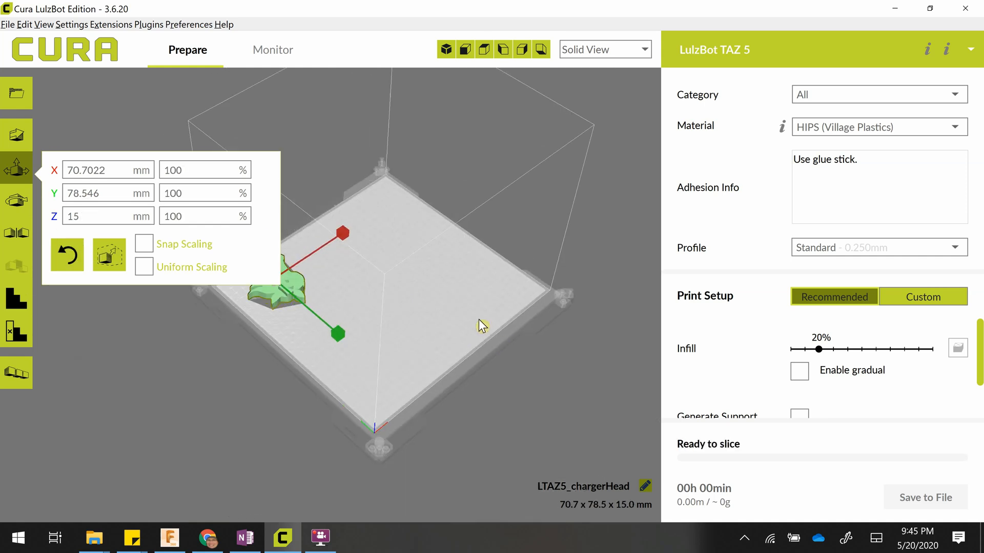
{"action": "left_click", "coordinate": [17, 136]}
{"action": "left_click_drag", "start_coordinate": [311, 304], "coordinate": [387, 374]}
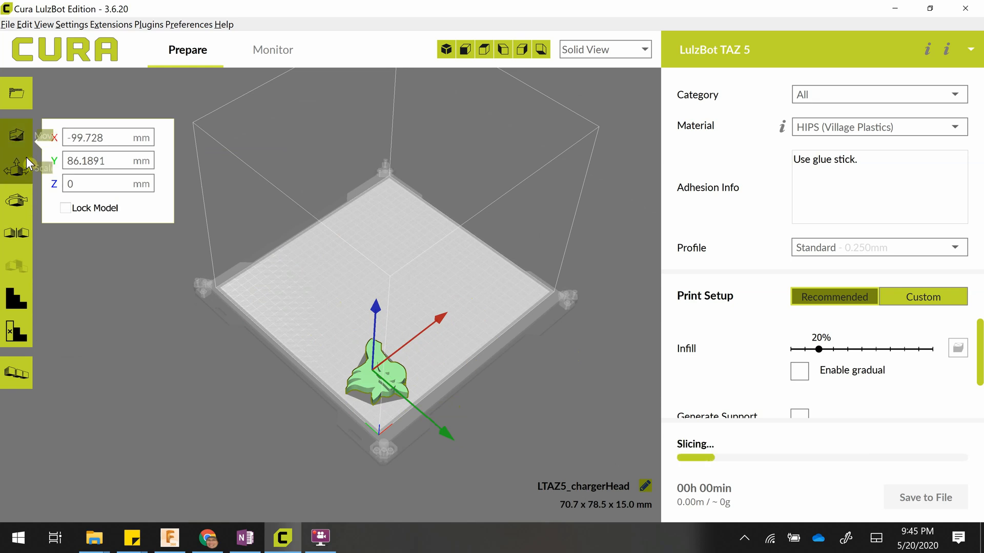
Rotate the horse head freehand around its Z axis to -255 degrees with snapping on.
{"action": "left_click", "coordinate": [17, 200]}
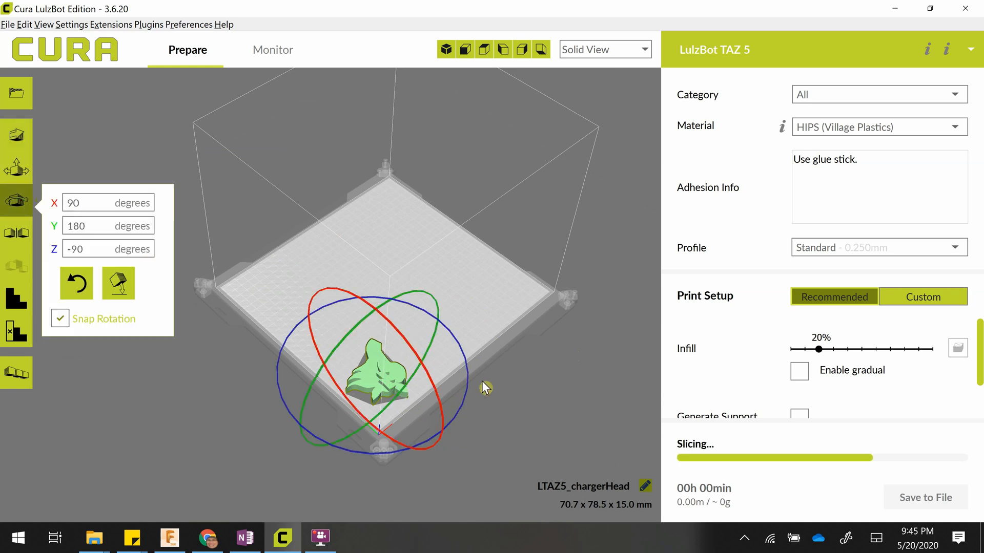
{"action": "left_click_drag", "start_coordinate": [469, 384], "coordinate": [433, 421]}
{"action": "left_click_drag", "start_coordinate": [306, 438], "coordinate": [463, 359]}
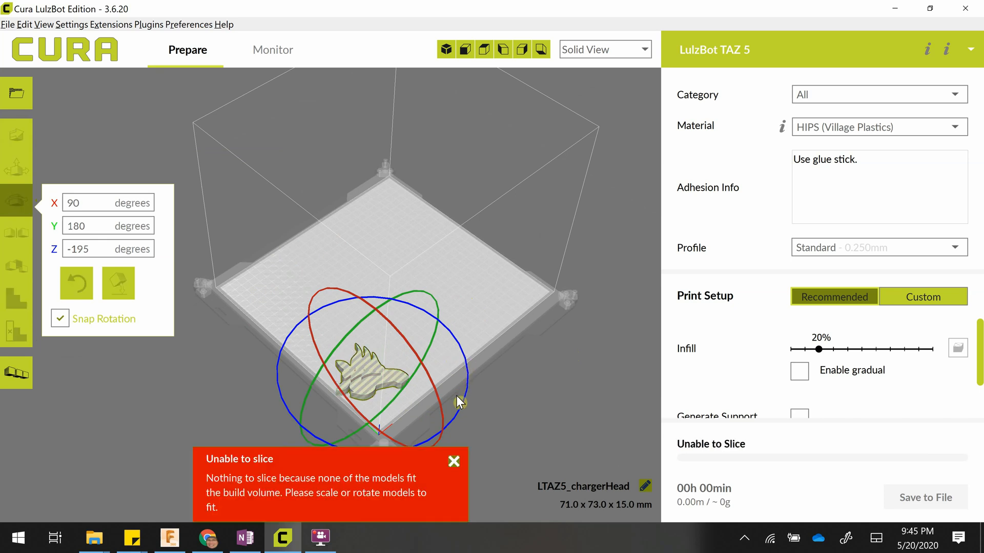
{"action": "left_click_drag", "start_coordinate": [457, 402], "coordinate": [431, 441]}
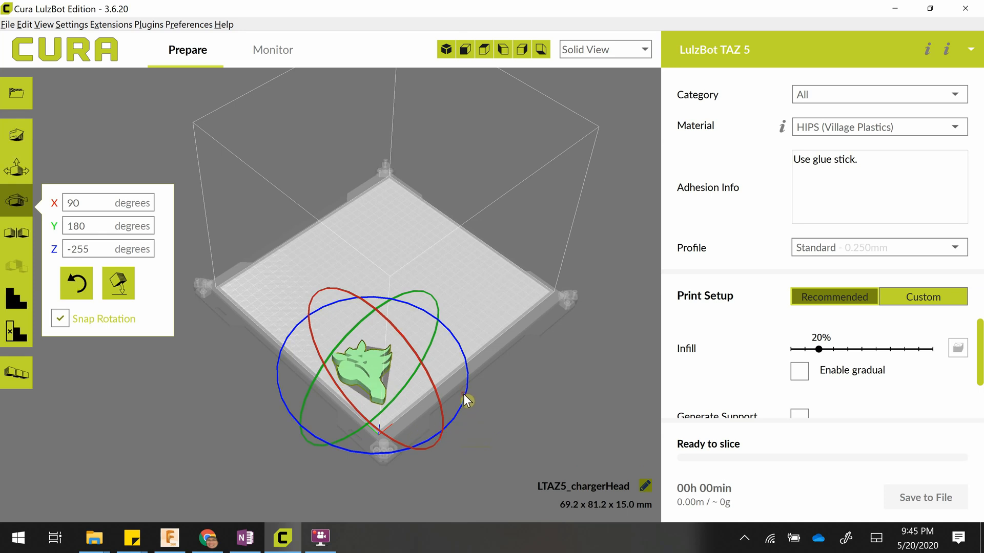
{"action": "left_click_drag", "start_coordinate": [463, 394], "coordinate": [468, 374]}
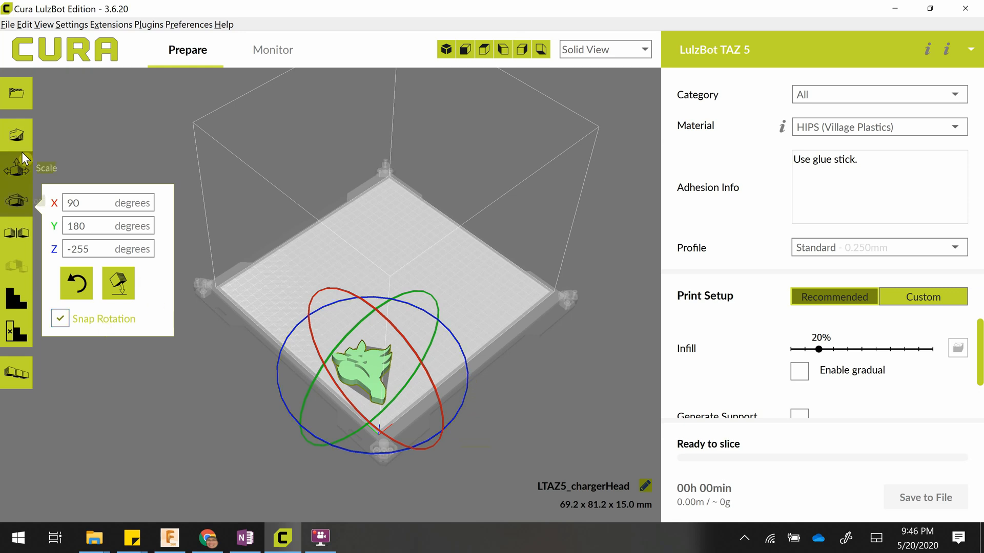
Nudge the horse head slightly closer to the build plate's front corner and clear the selection.
{"action": "left_click", "coordinate": [20, 136]}
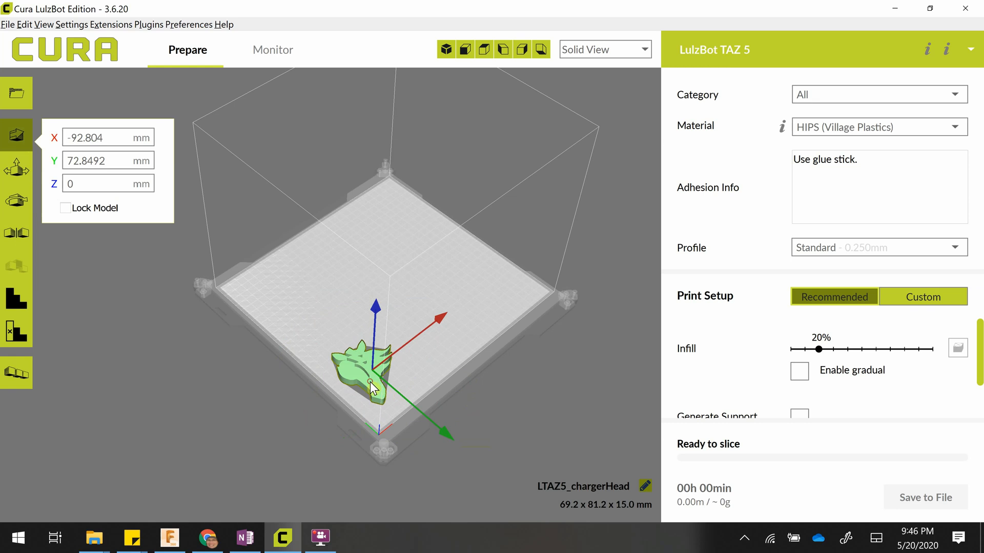
{"action": "mouse_move", "coordinate": [343, 374]}
{"action": "left_mouse_down"}
{"action": "mouse_move", "coordinate": [361, 387]}
{"action": "mouse_move", "coordinate": [349, 383]}
{"action": "left_mouse_up"}
{"action": "left_click", "coordinate": [578, 302]}
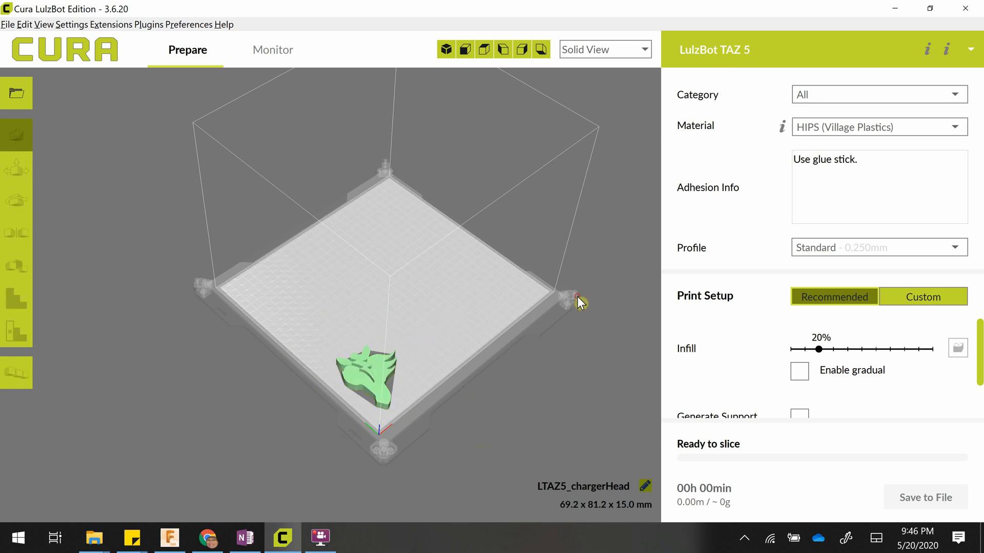
{"action": "left_click", "coordinate": [324, 546]}
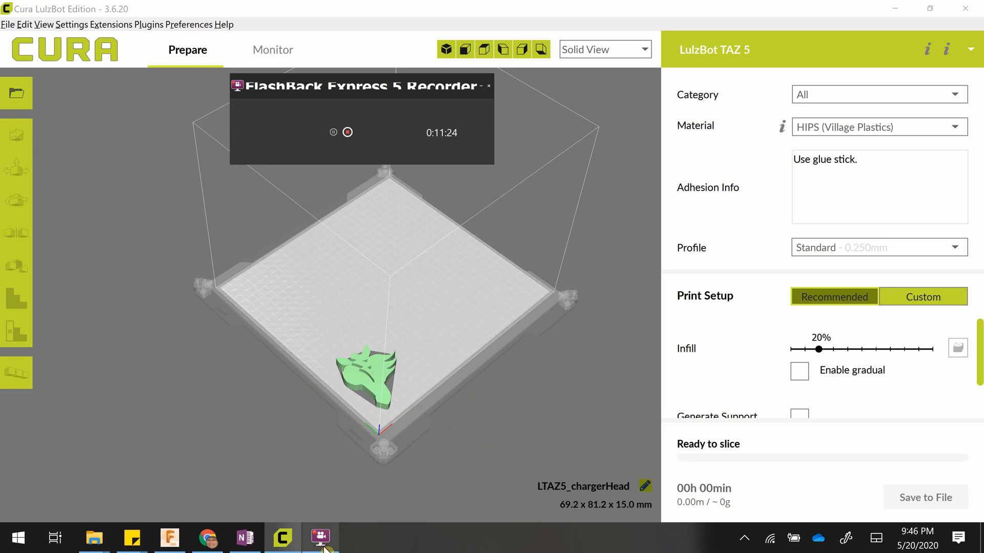
{"action": "left_click", "coordinate": [323, 547]}
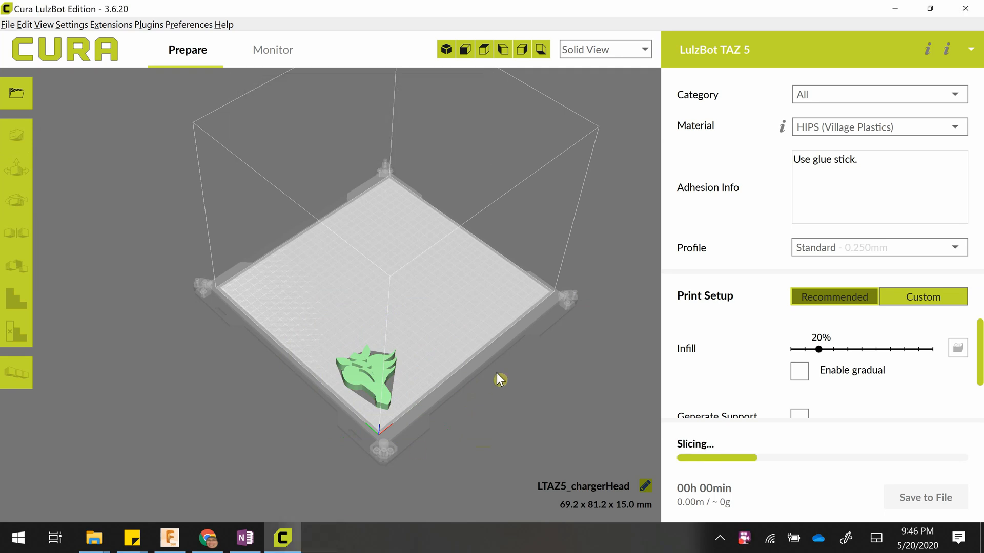
{"action": "scroll", "coordinate": [487, 391], "scroll_direction": "up", "scroll_amount": 5}
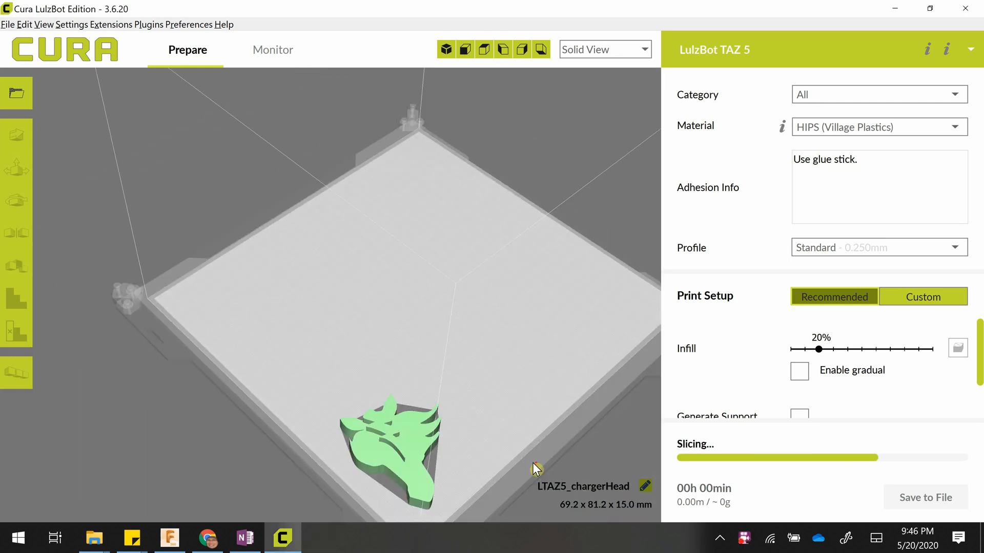
{"action": "scroll", "coordinate": [533, 463], "scroll_direction": "down", "scroll_amount": 5}
{"action": "scroll", "coordinate": [479, 399], "scroll_direction": "down", "scroll_amount": 1}
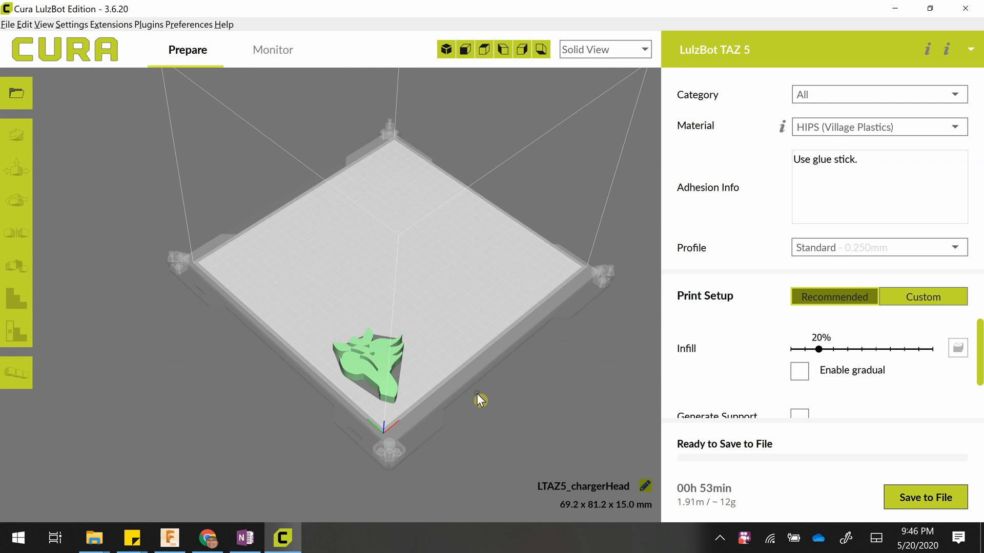
{"action": "scroll", "coordinate": [477, 394], "scroll_direction": "up", "scroll_amount": 5}
{"action": "middle_click_drag", "start_coordinate": [499, 436], "coordinate": [374, 259]}
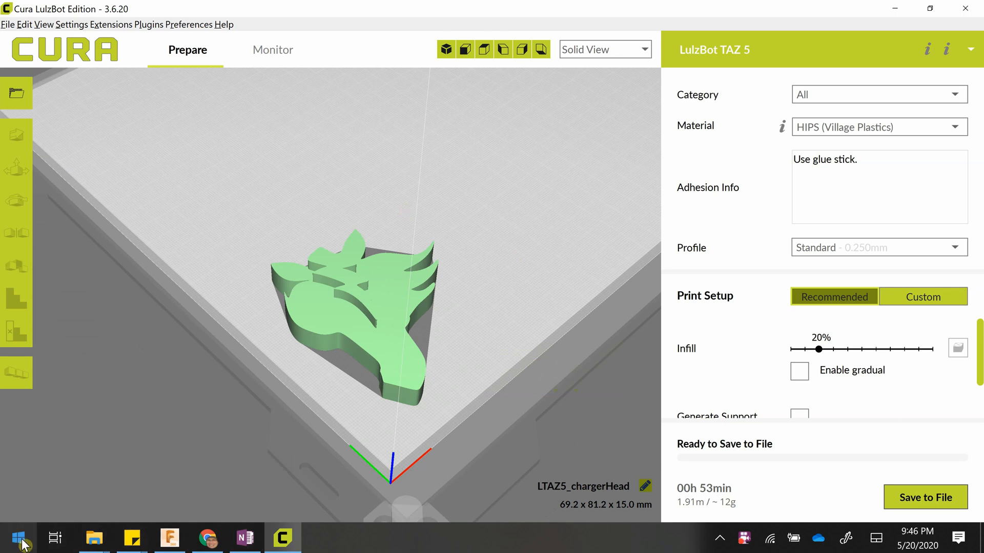
Open the Windows Start menu.
{"action": "key", "text": "super"}
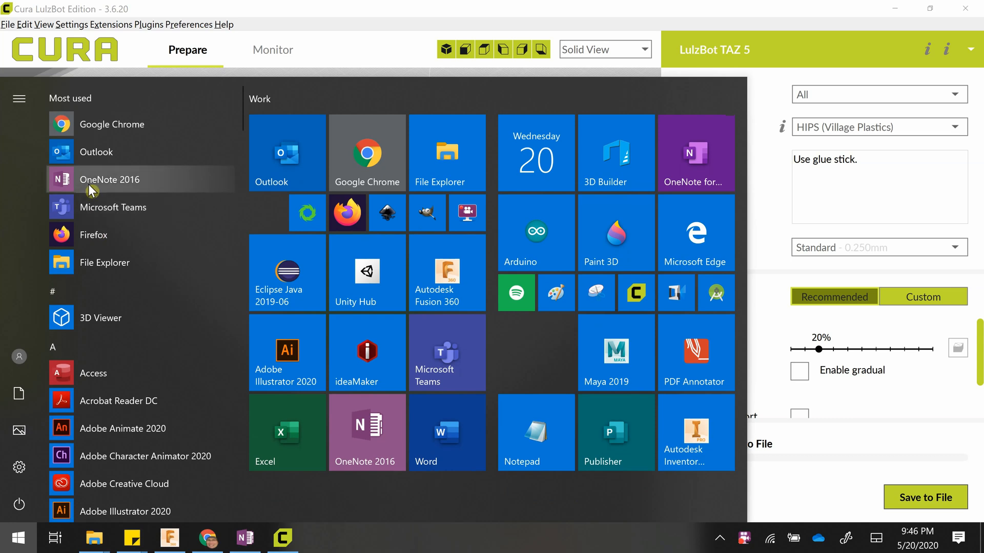